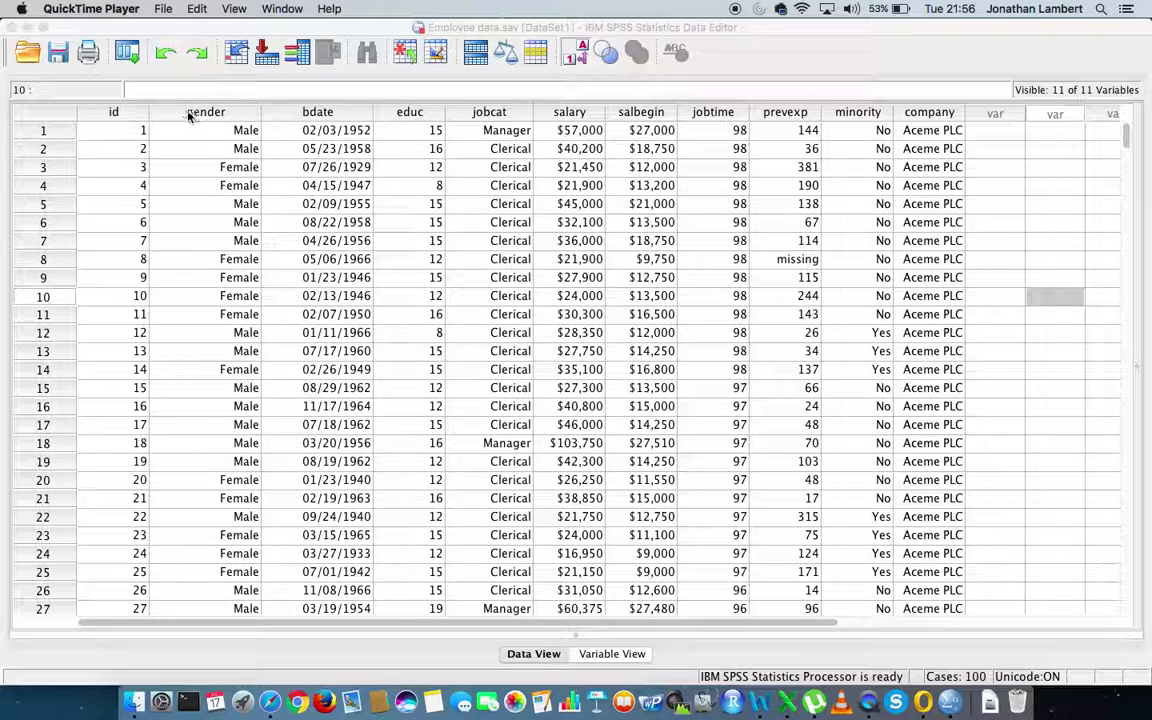
Examine the gender, jobcat and salary columns and the records of cases 1 and 6 in the employee data
click(239, 116)
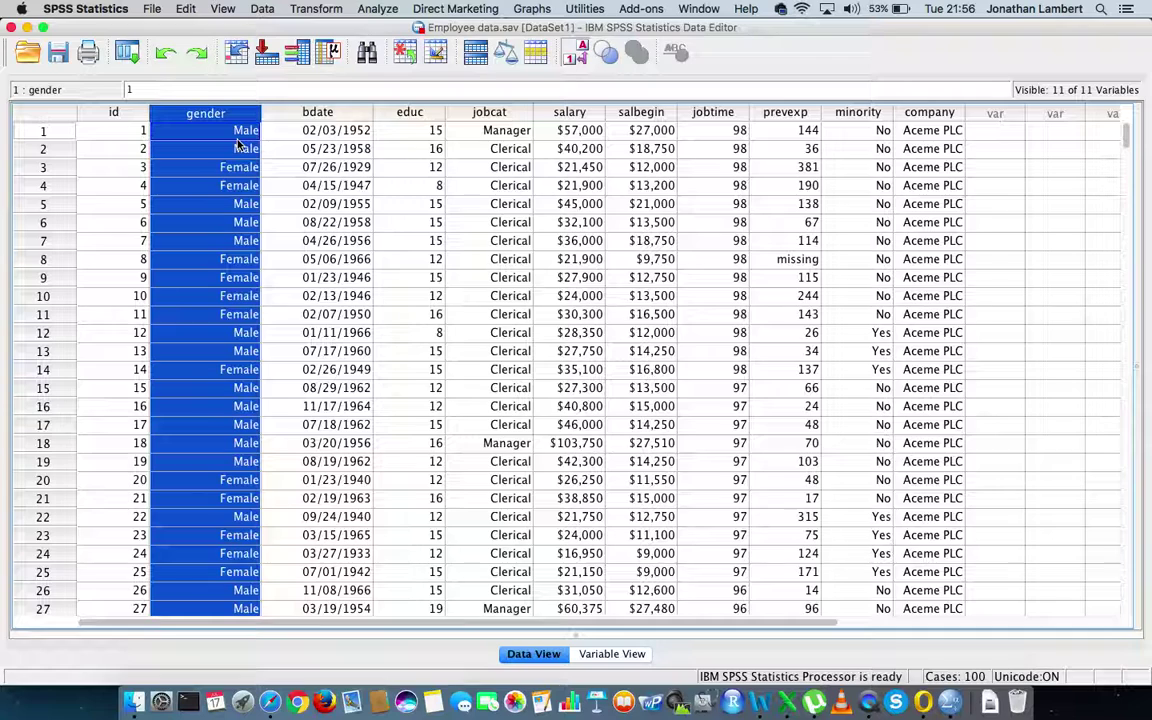
click(57, 134)
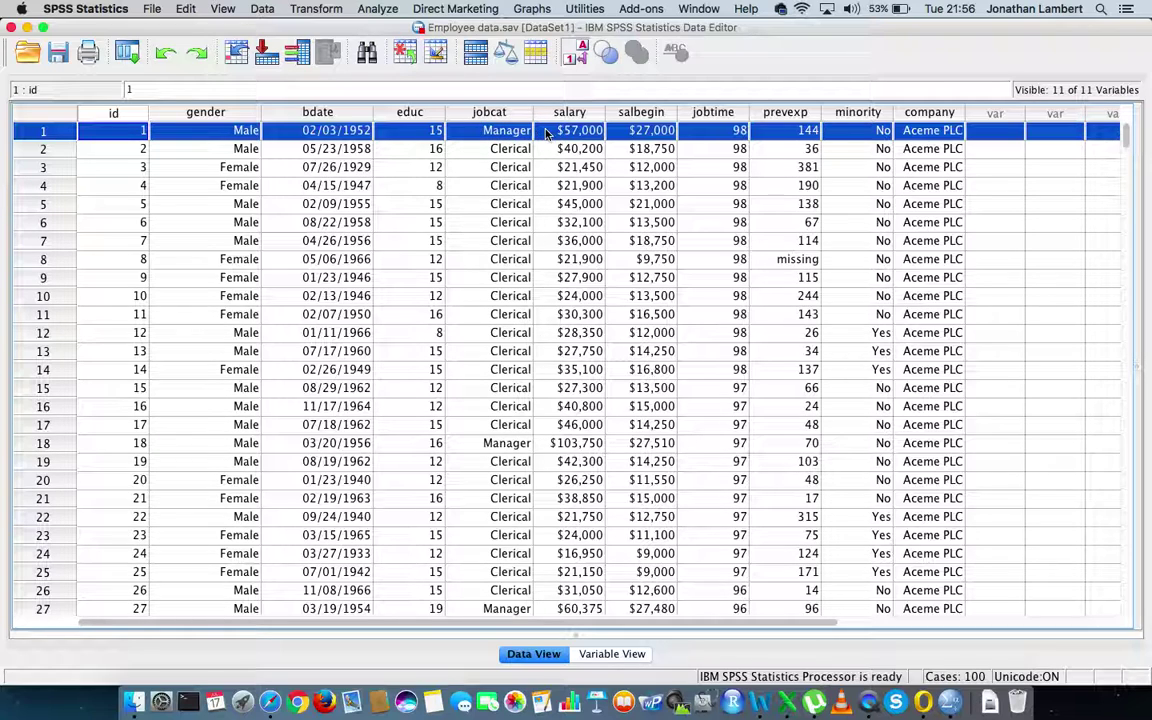
click(508, 114)
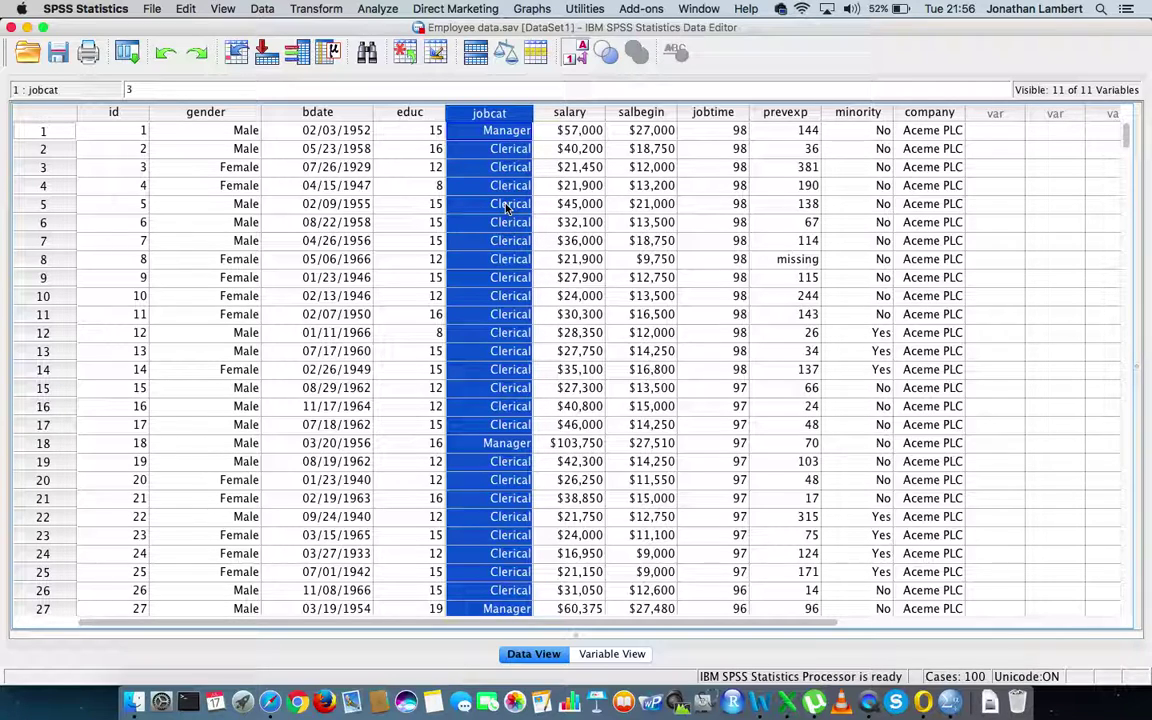
click(584, 113)
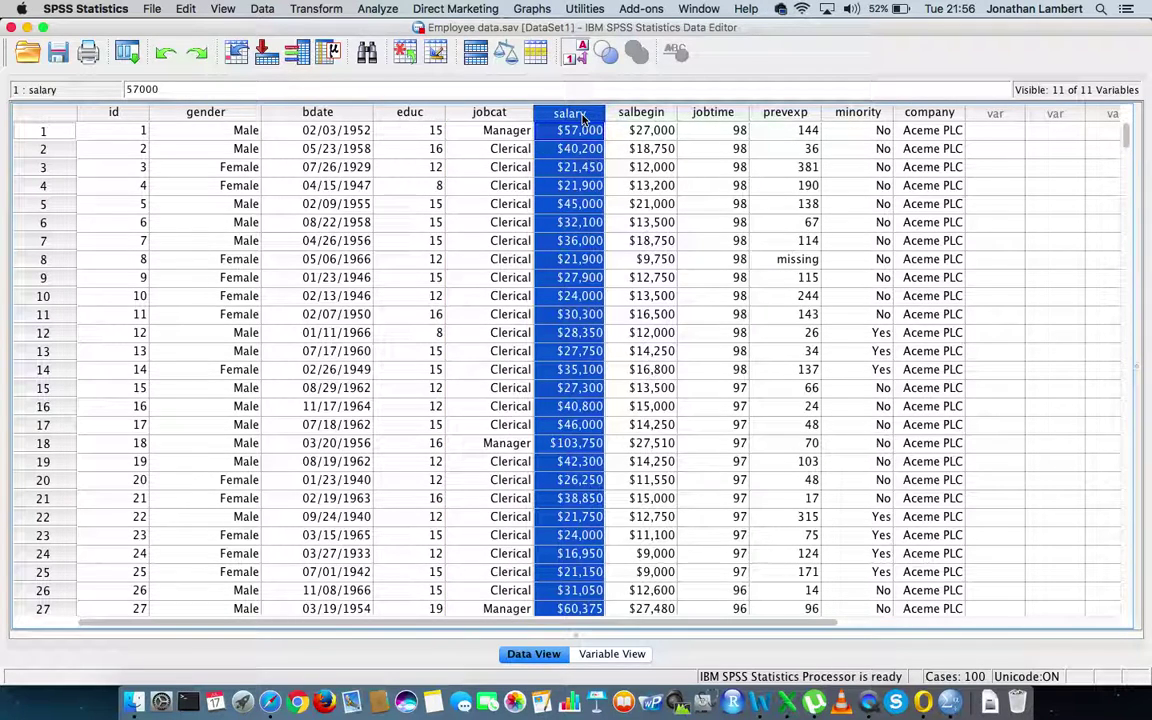
click(40, 223)
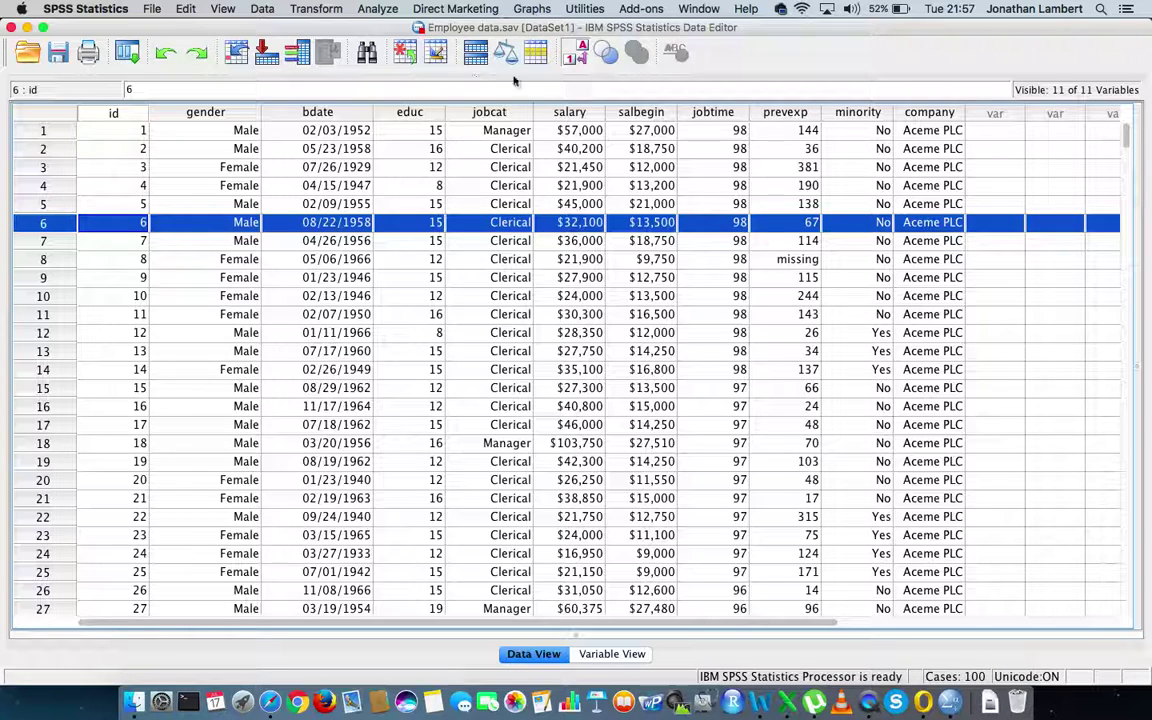
Start defining a simple error bar chart from the legacy charts, using summaries for groups of cases
click(535, 10)
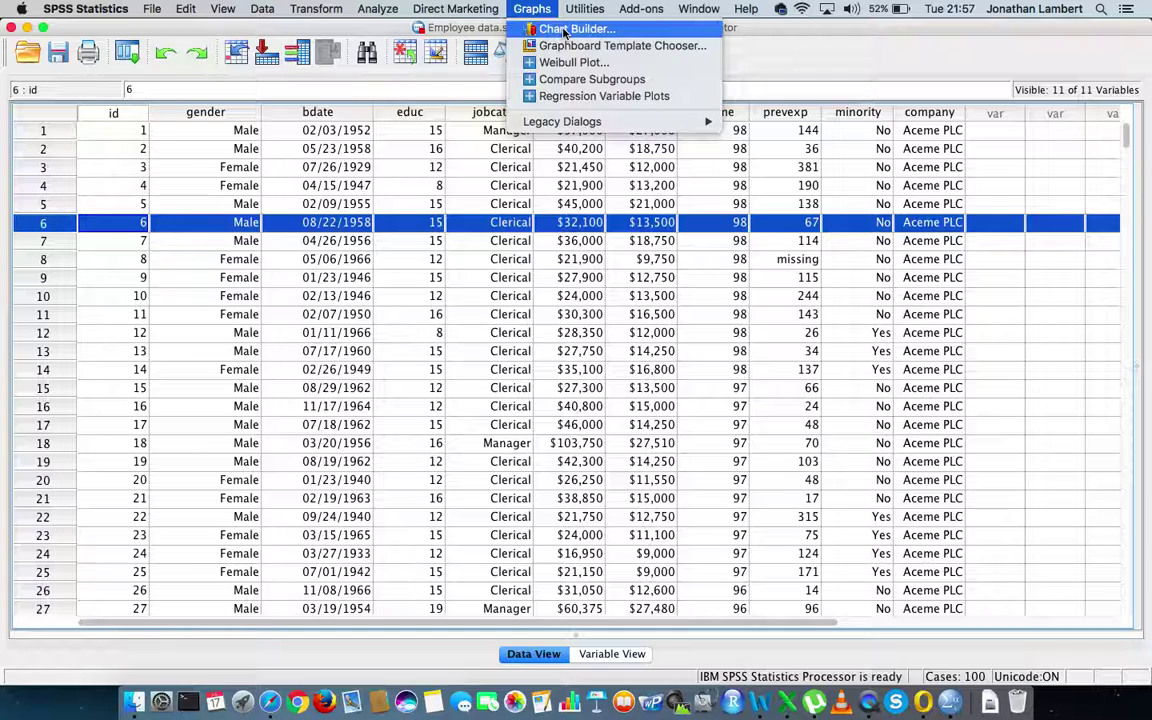
mouse_move(610, 122)
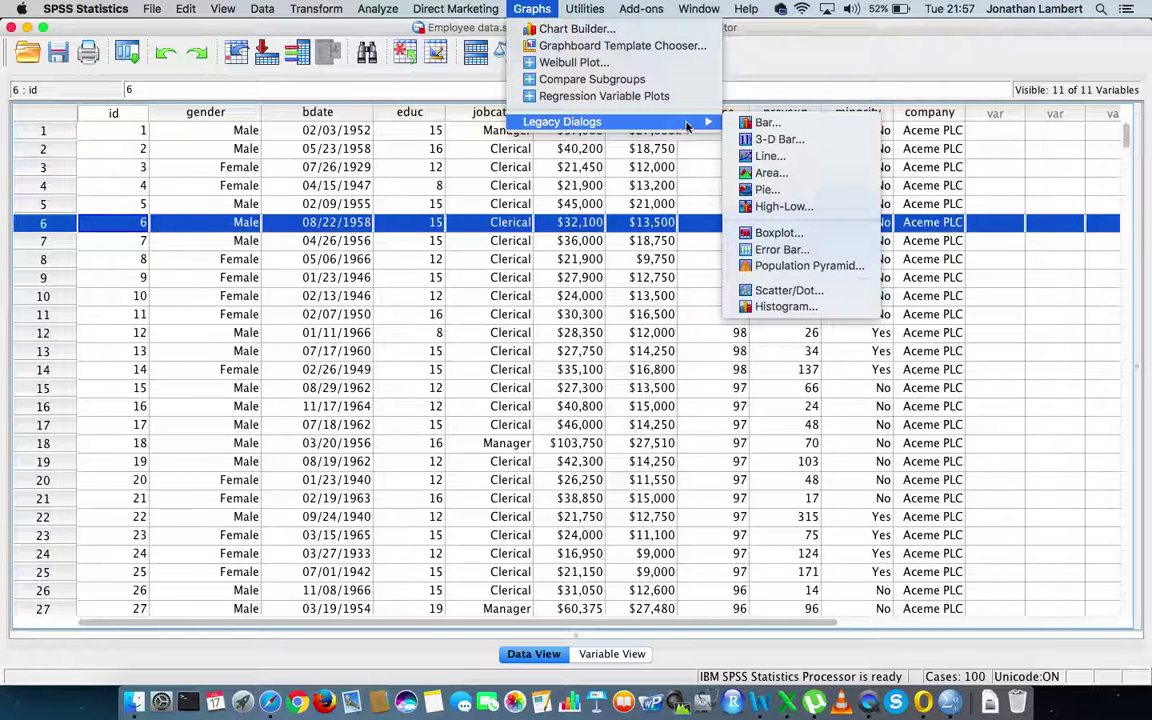
click(796, 251)
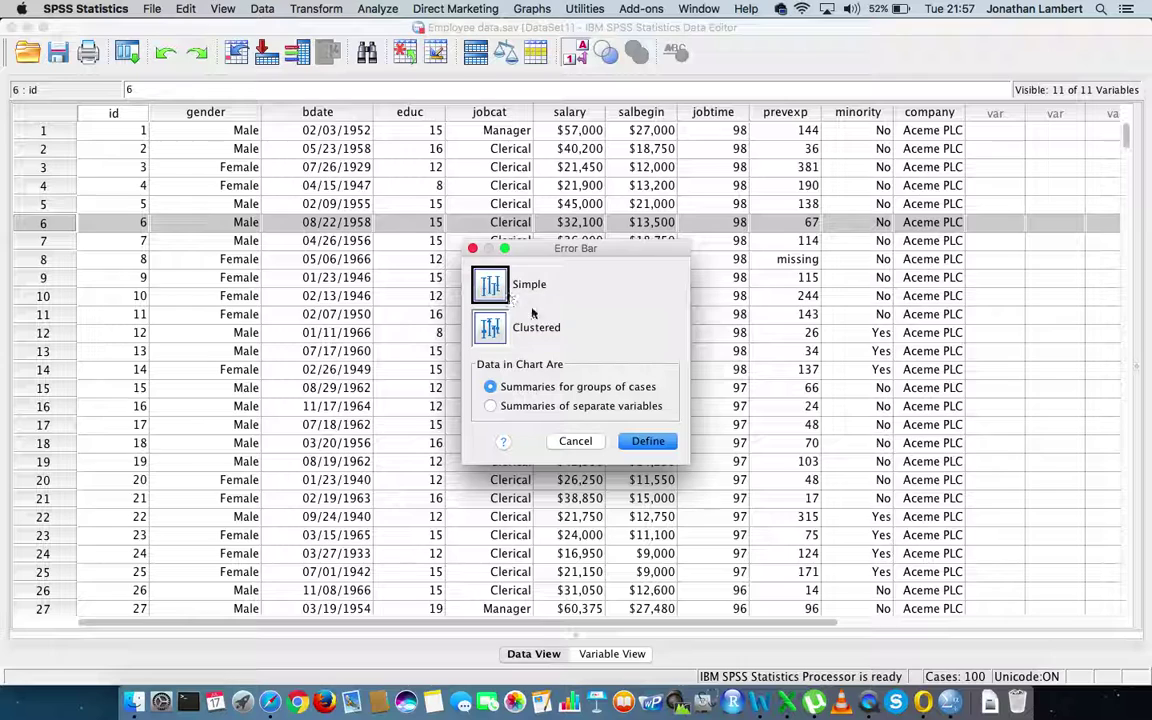
click(646, 441)
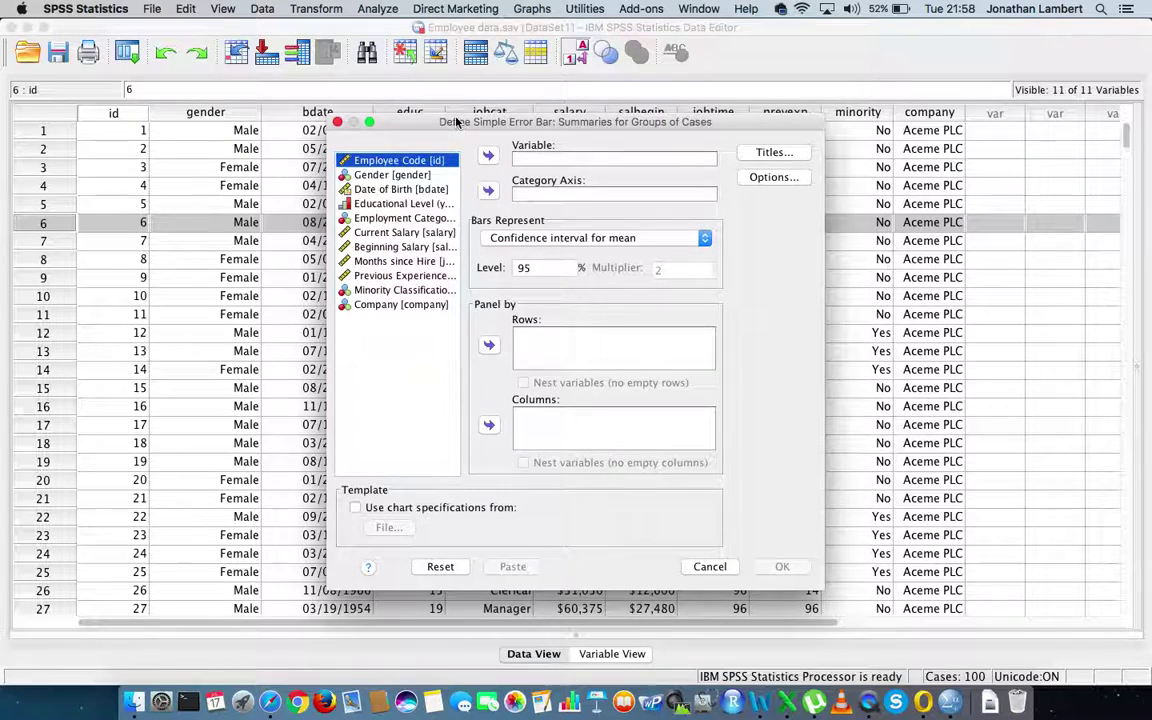
mouse_move(458, 121)
mouse_down()
mouse_move(508, 68)
mouse_move(465, 116)
mouse_move(451, 105)
mouse_up()
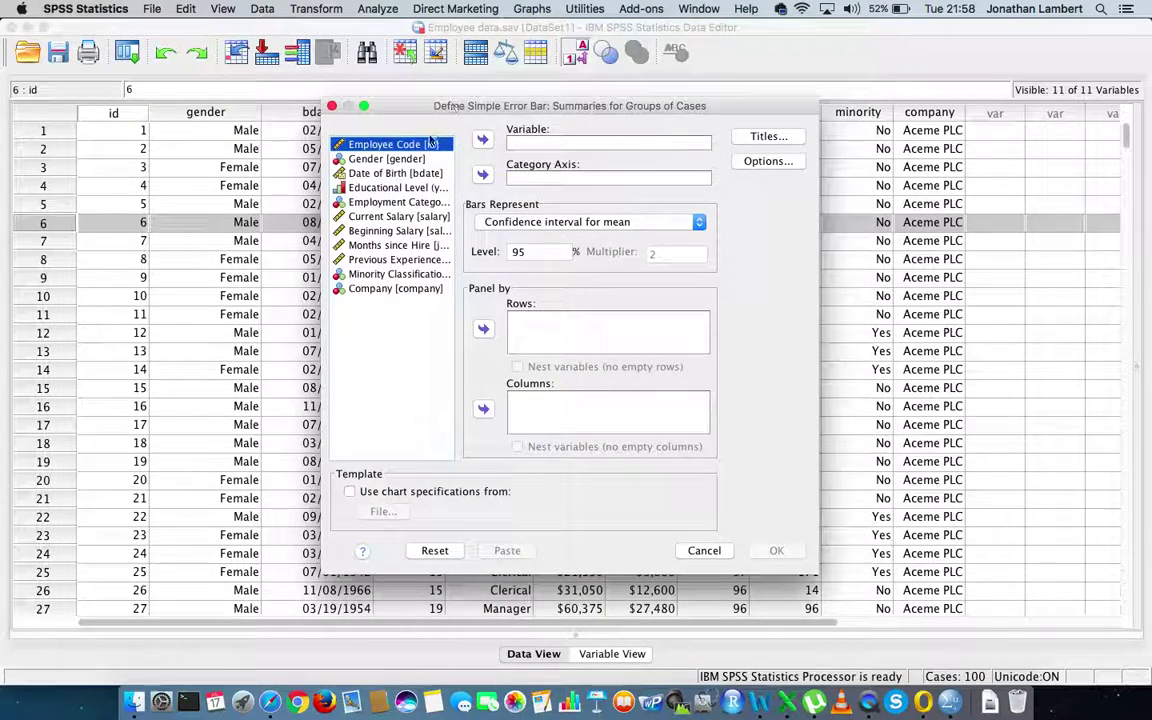
Assign Current Salary as the error bar variable and Company as the category axis
click(396, 218)
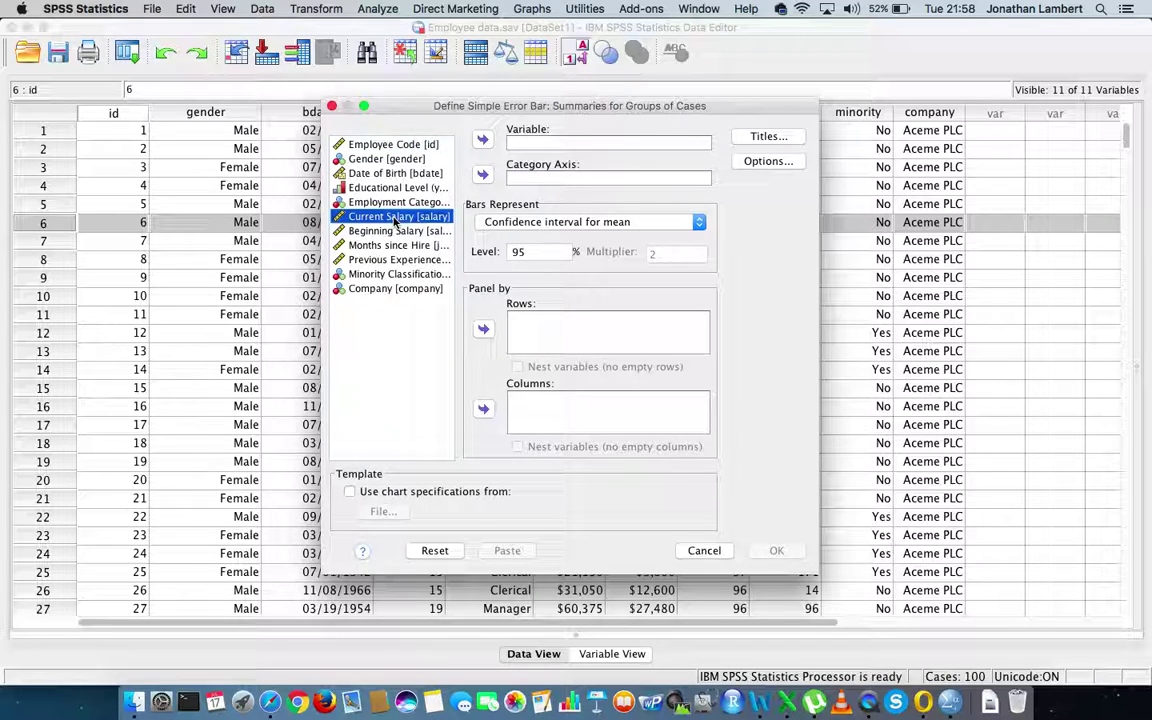
click(482, 142)
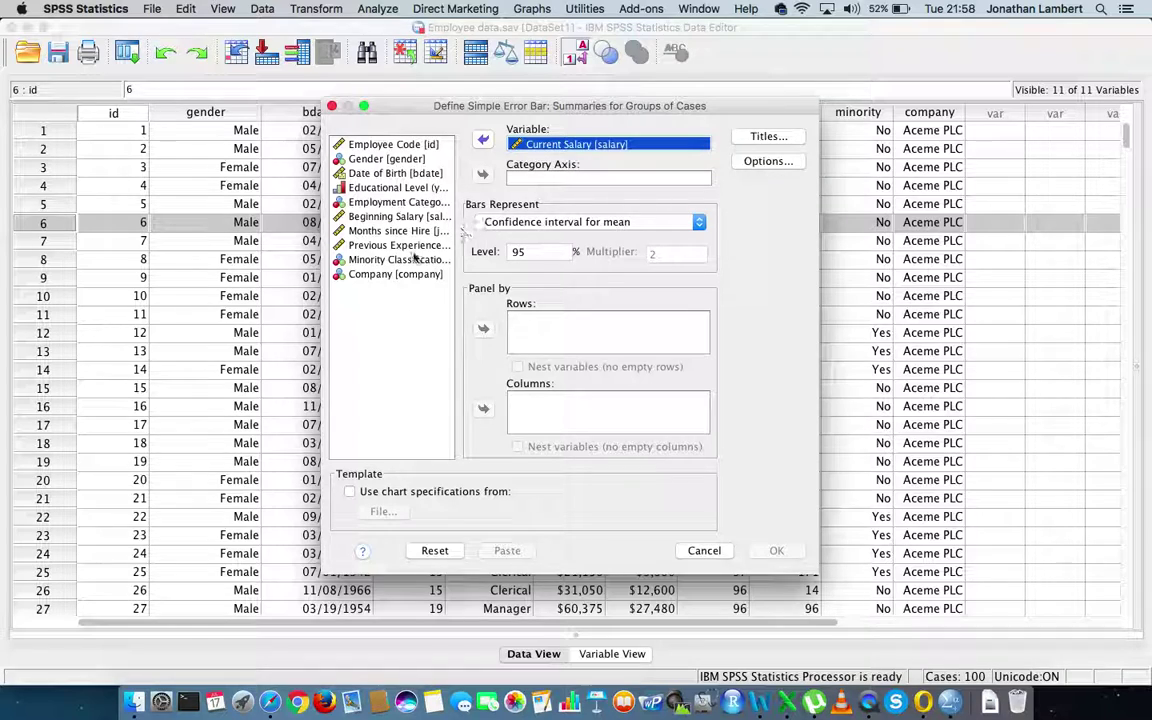
click(362, 273)
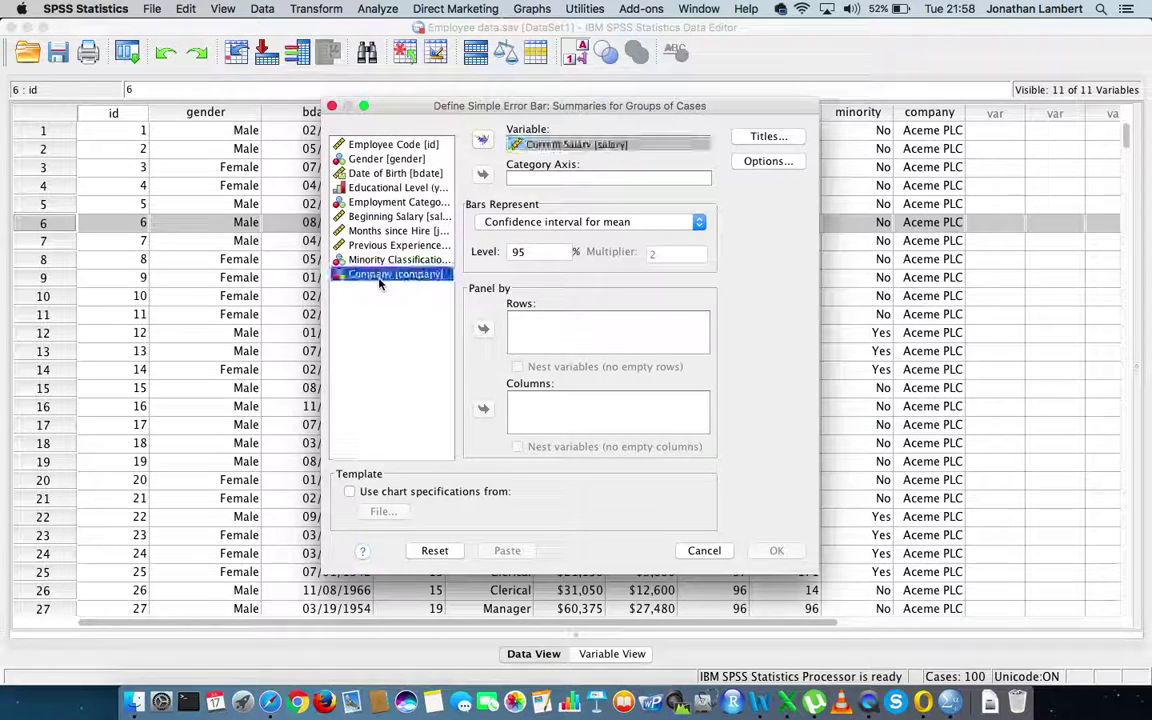
click(483, 175)
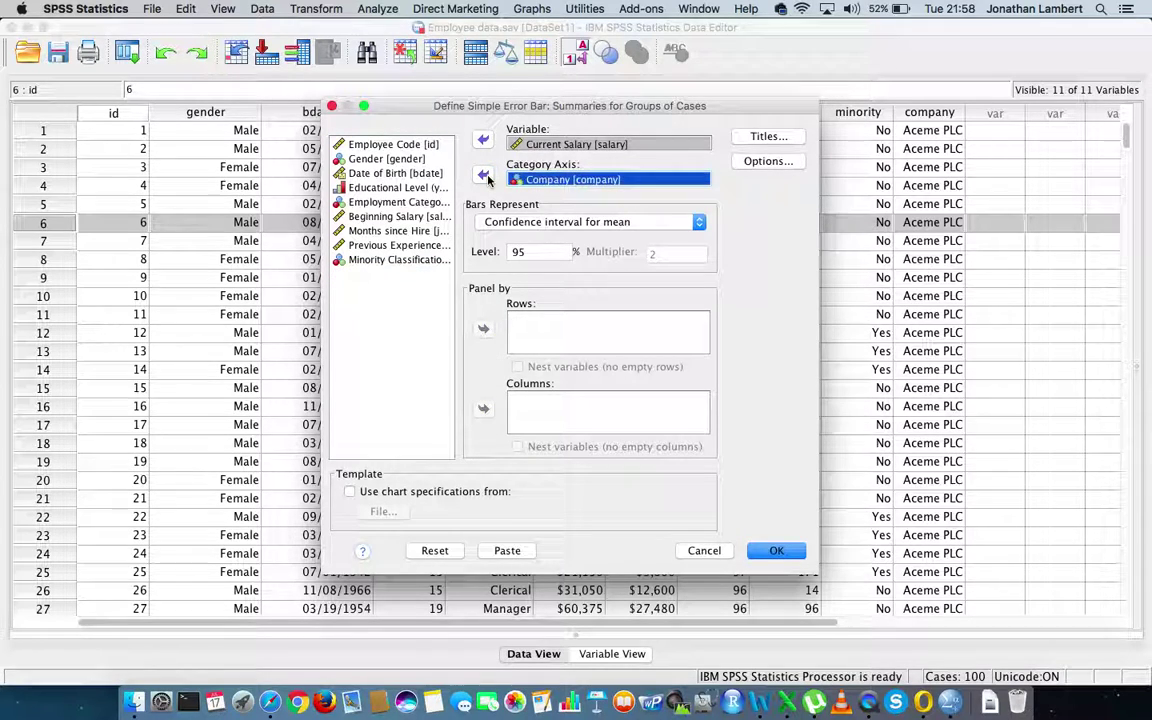
click(574, 182)
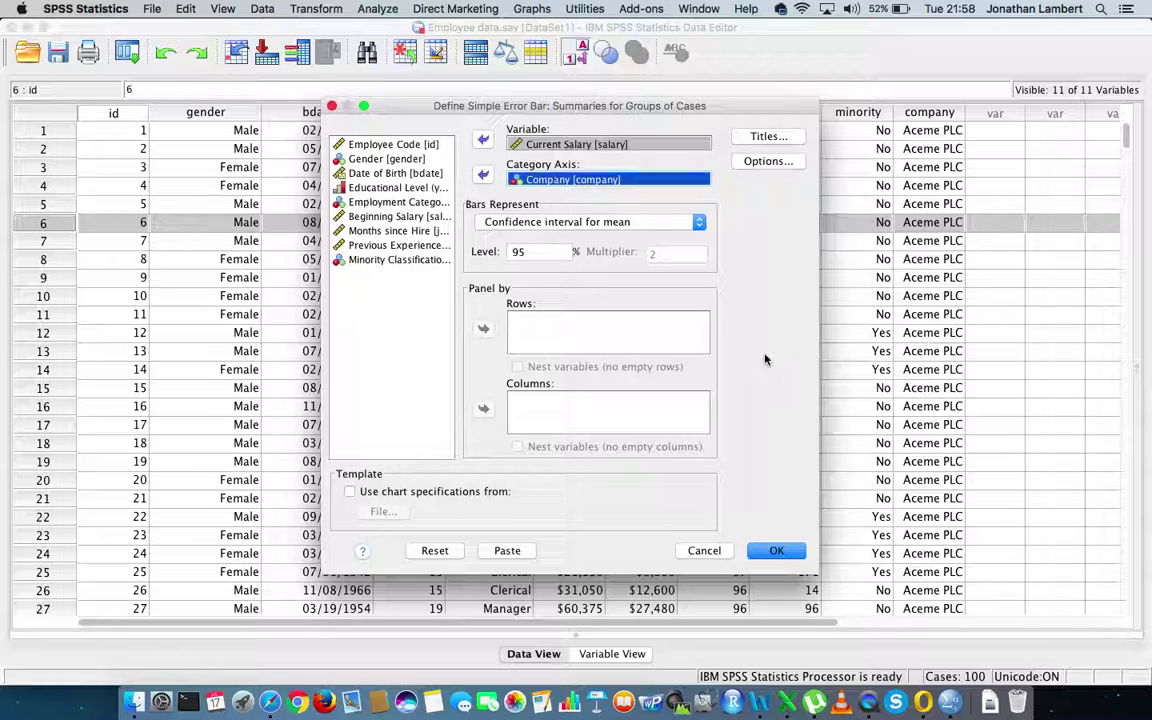
Keep the bars as a 95% confidence interval for the mean and generate the salary by company chart
click(699, 226)
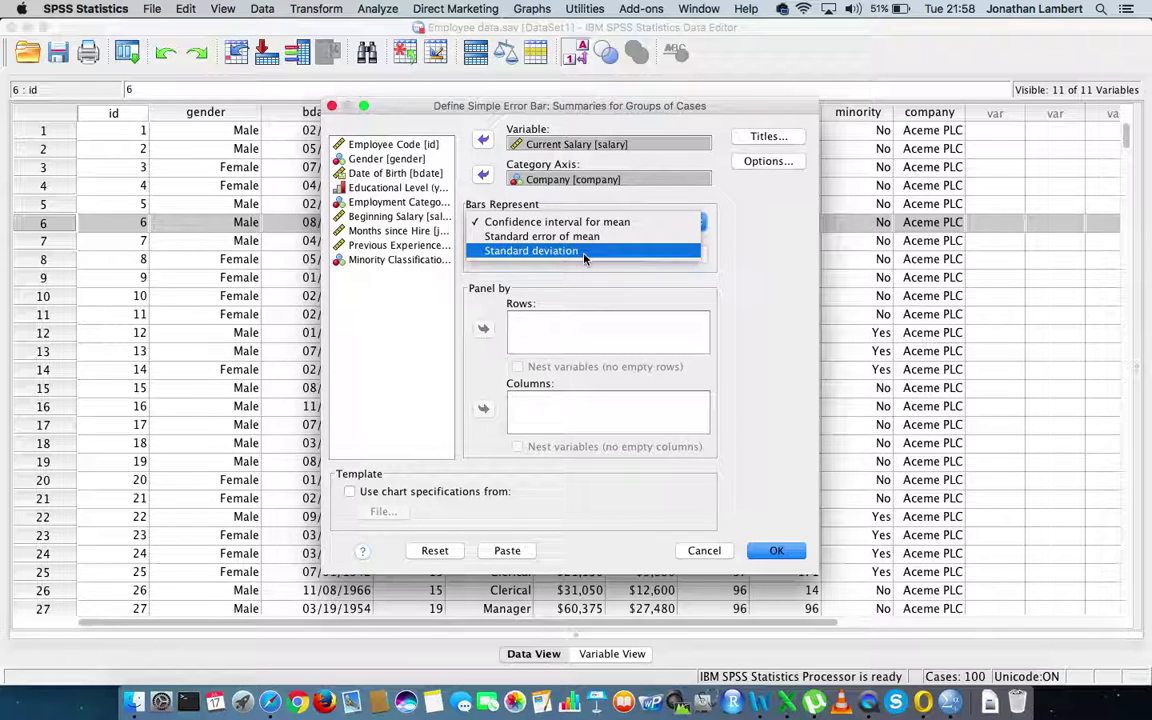
click(748, 231)
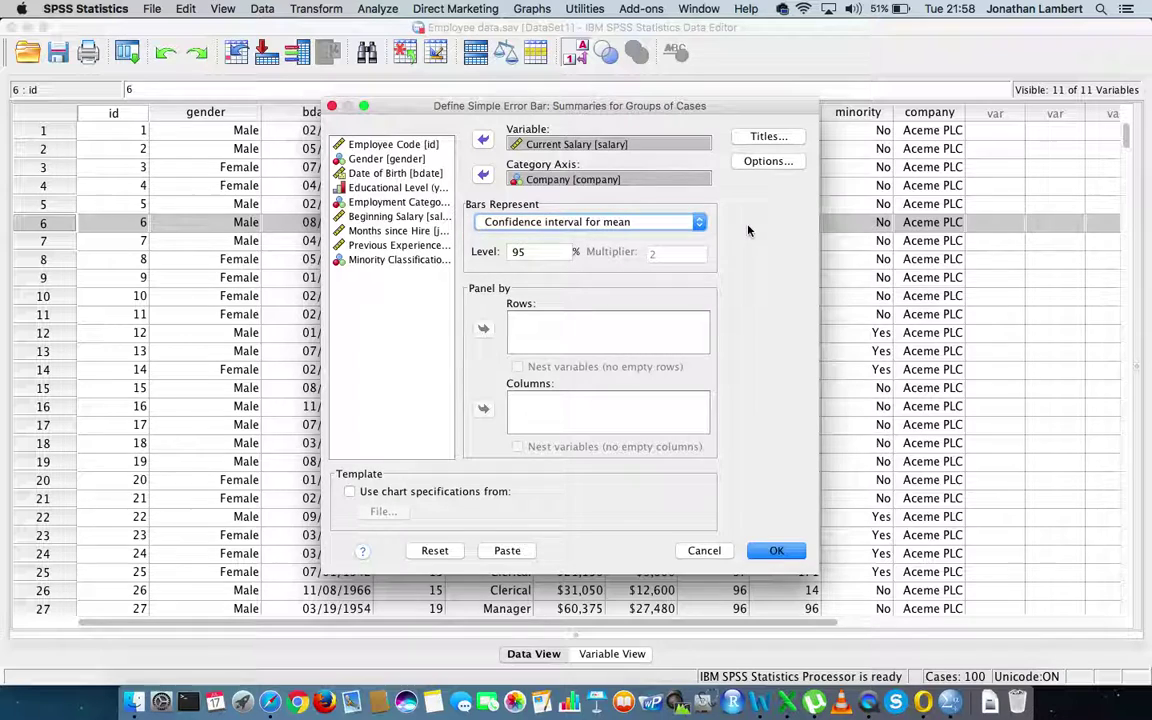
double_click(529, 251)
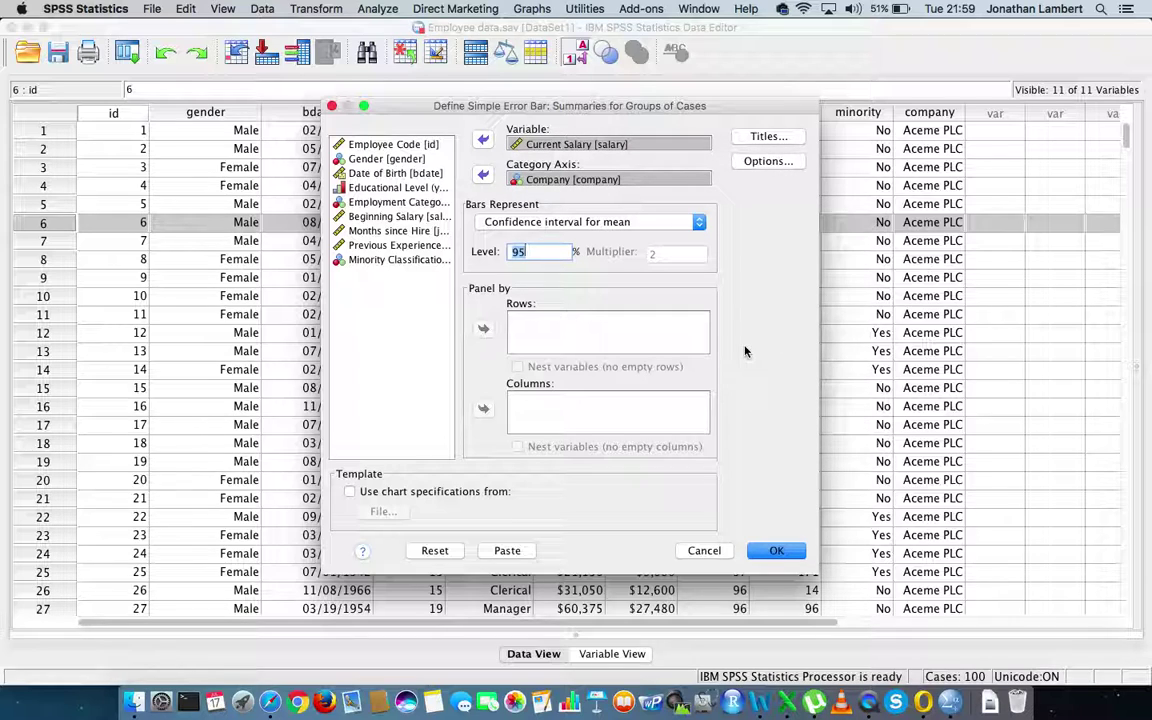
click(776, 552)
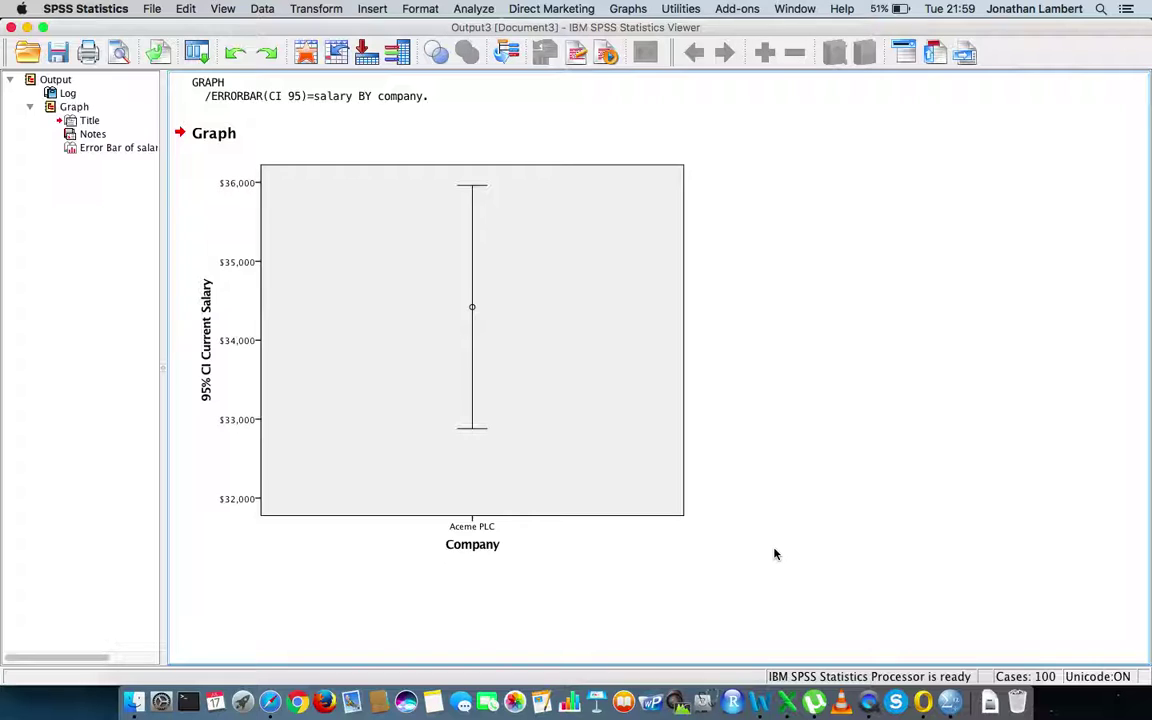
click(546, 537)
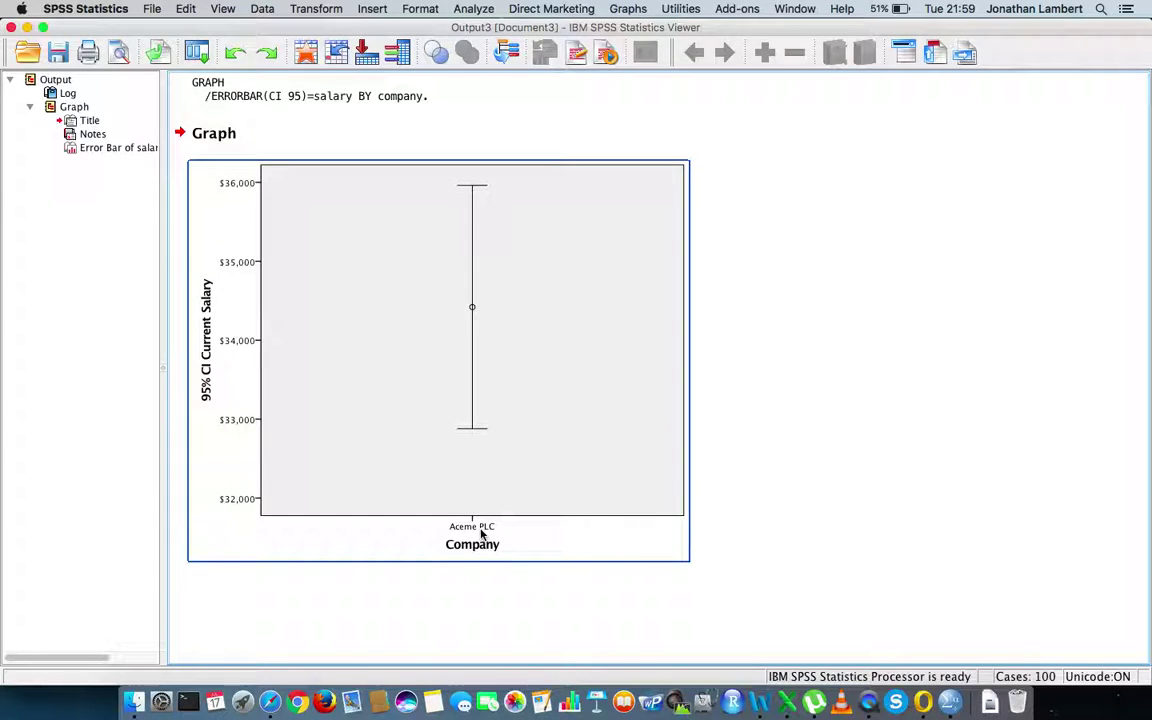
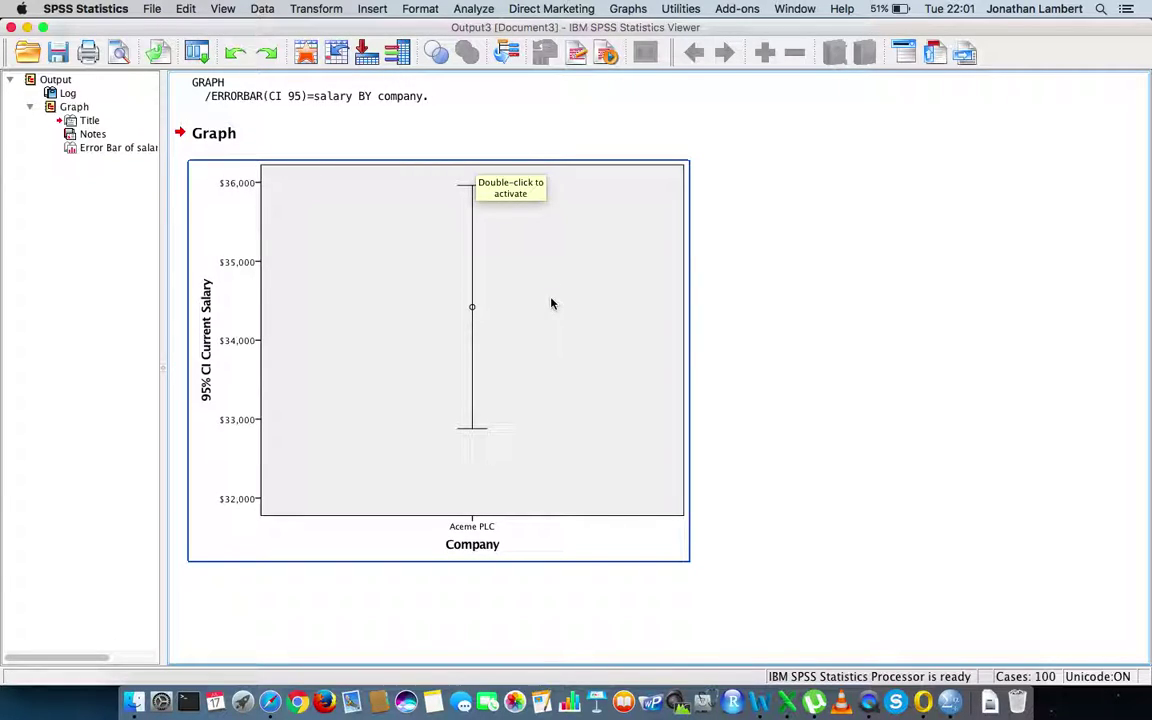
click(789, 280)
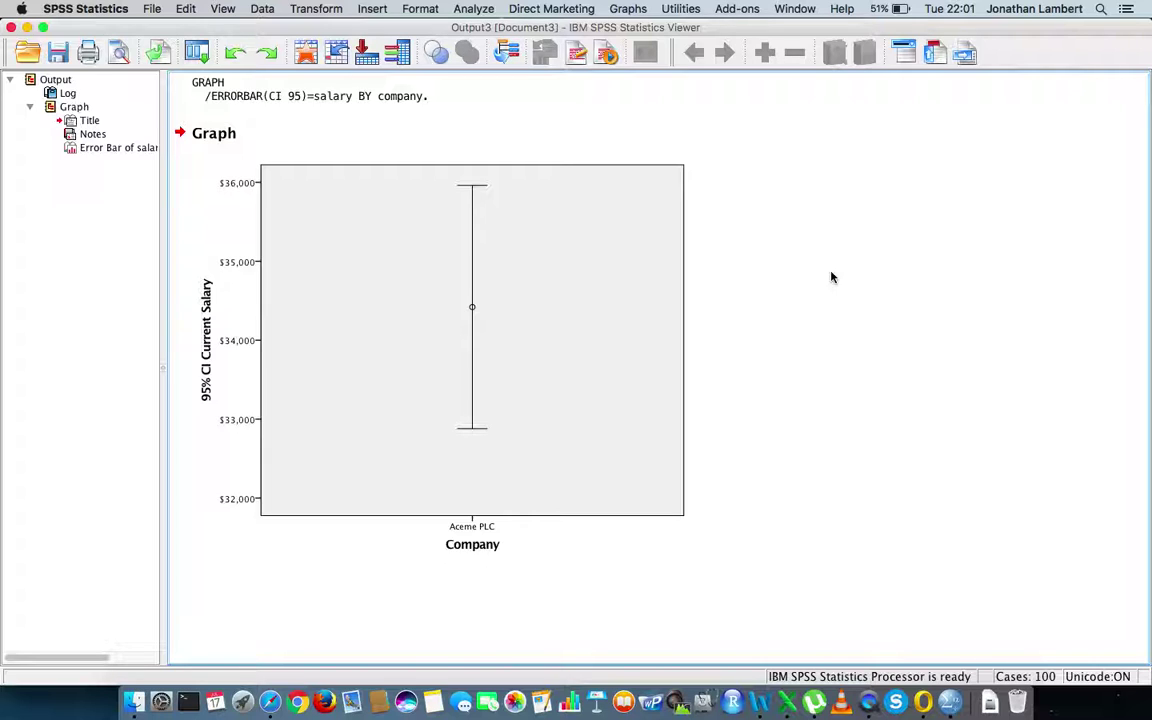
Start defining another simple error bar chart with summaries for groups of cases
click(629, 10)
mouse_move(712, 121)
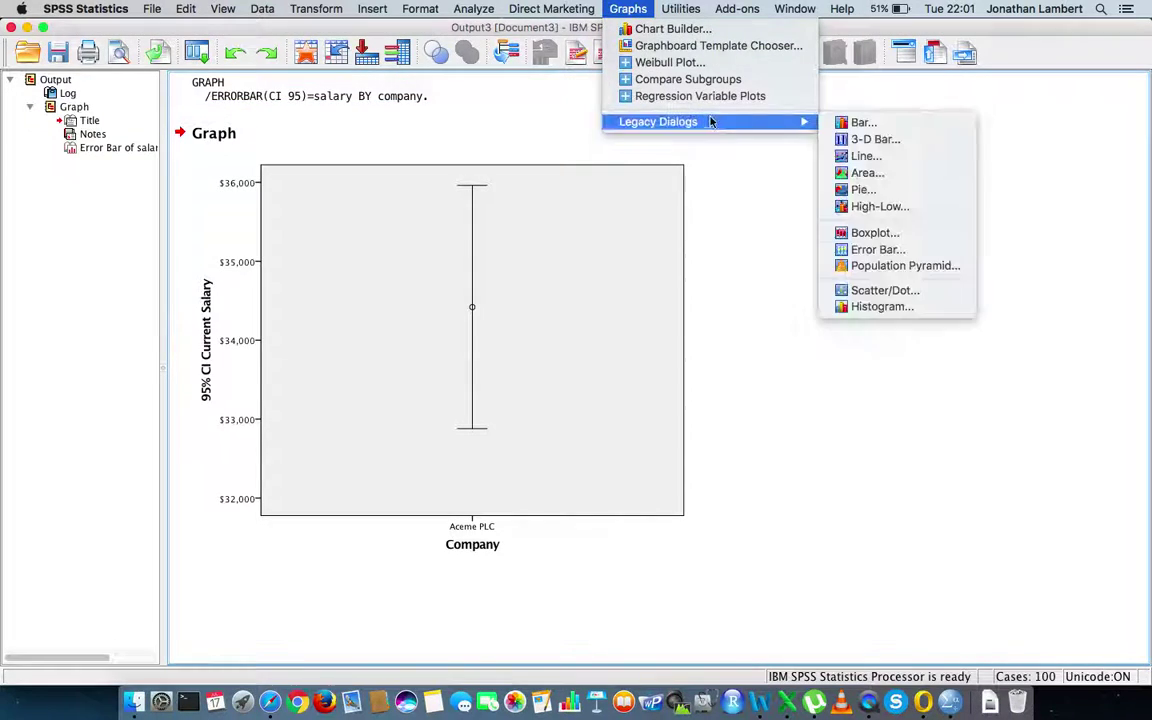
click(879, 250)
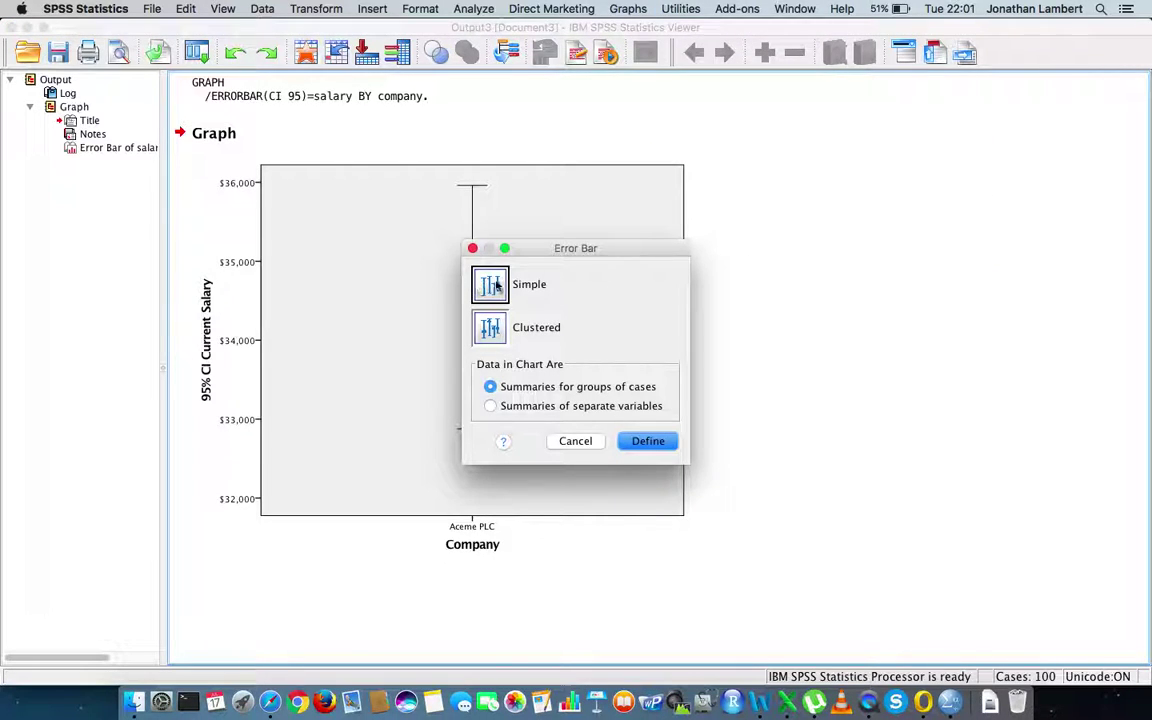
click(646, 442)
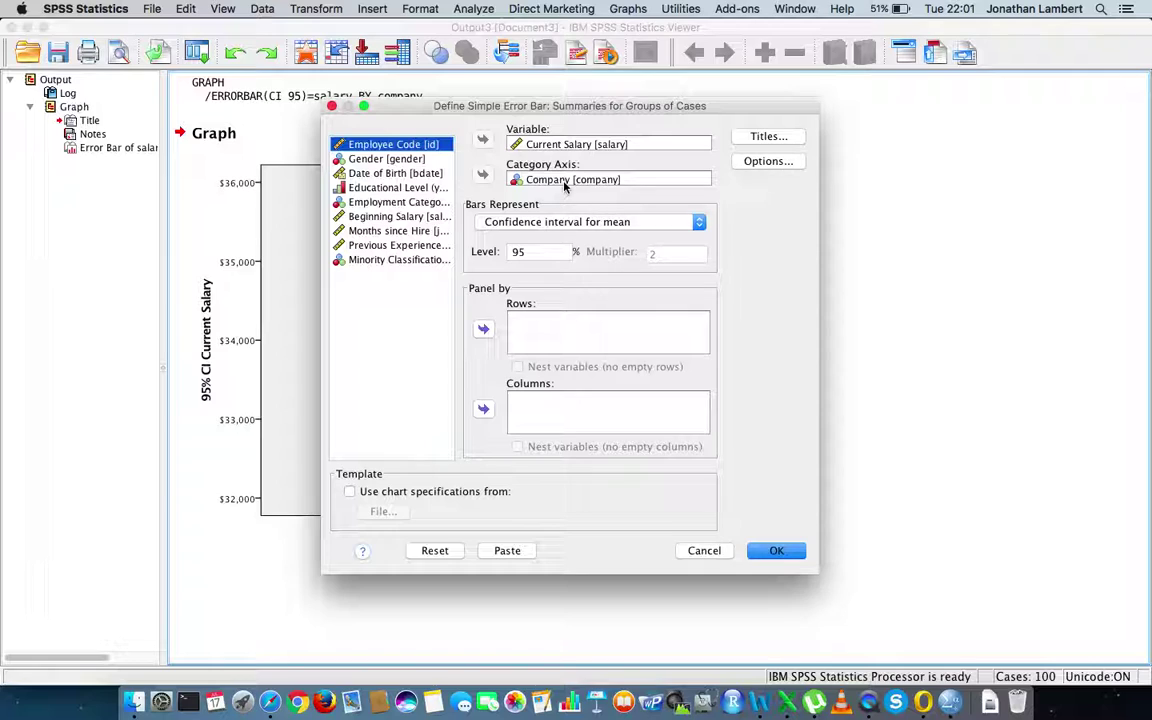
Replace Company with Gender on the category axis and generate the error bar chart of current salary
click(565, 185)
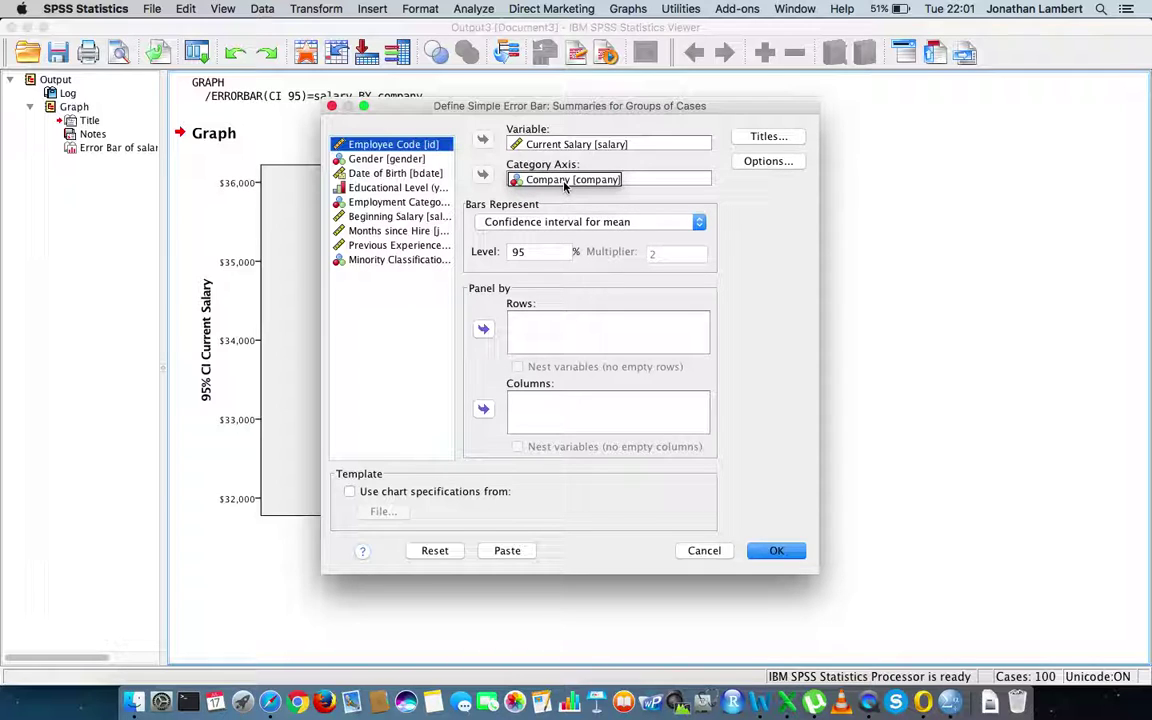
click(560, 144)
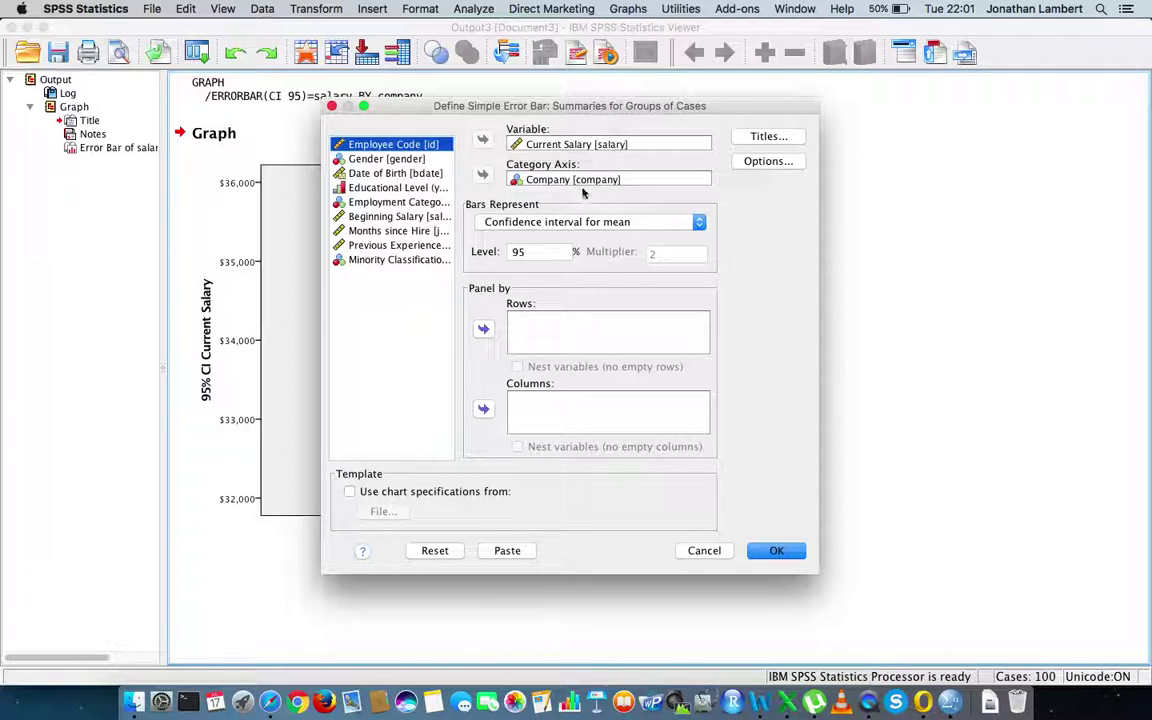
click(562, 180)
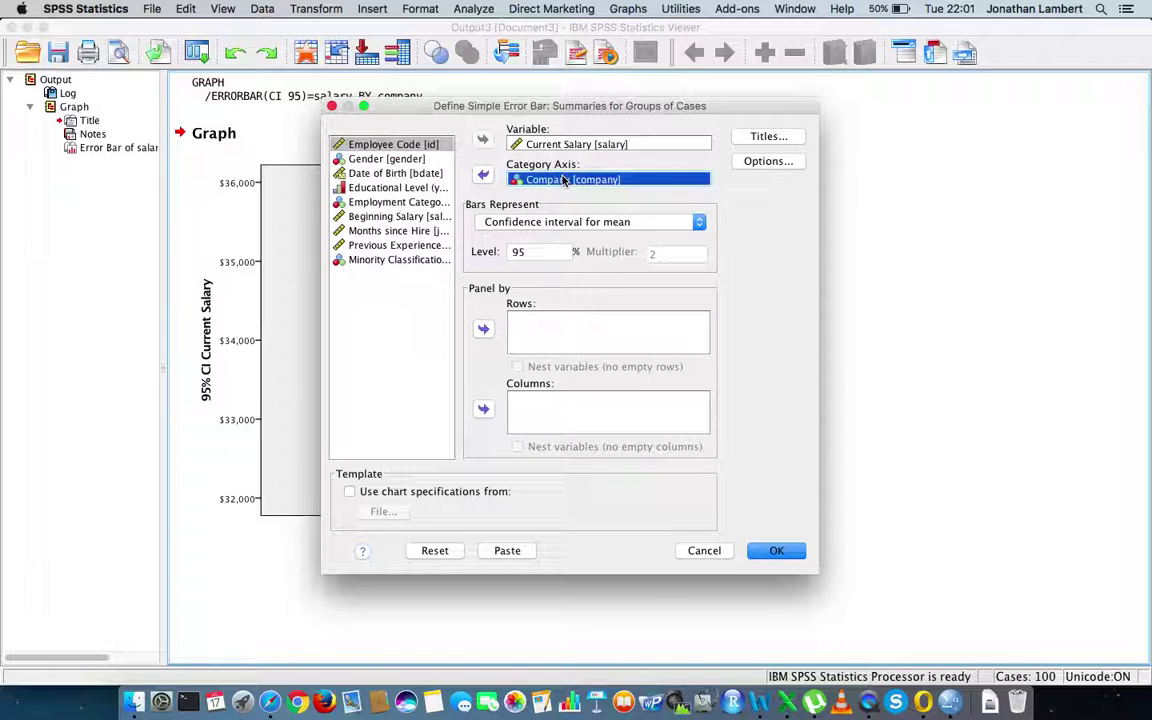
click(482, 176)
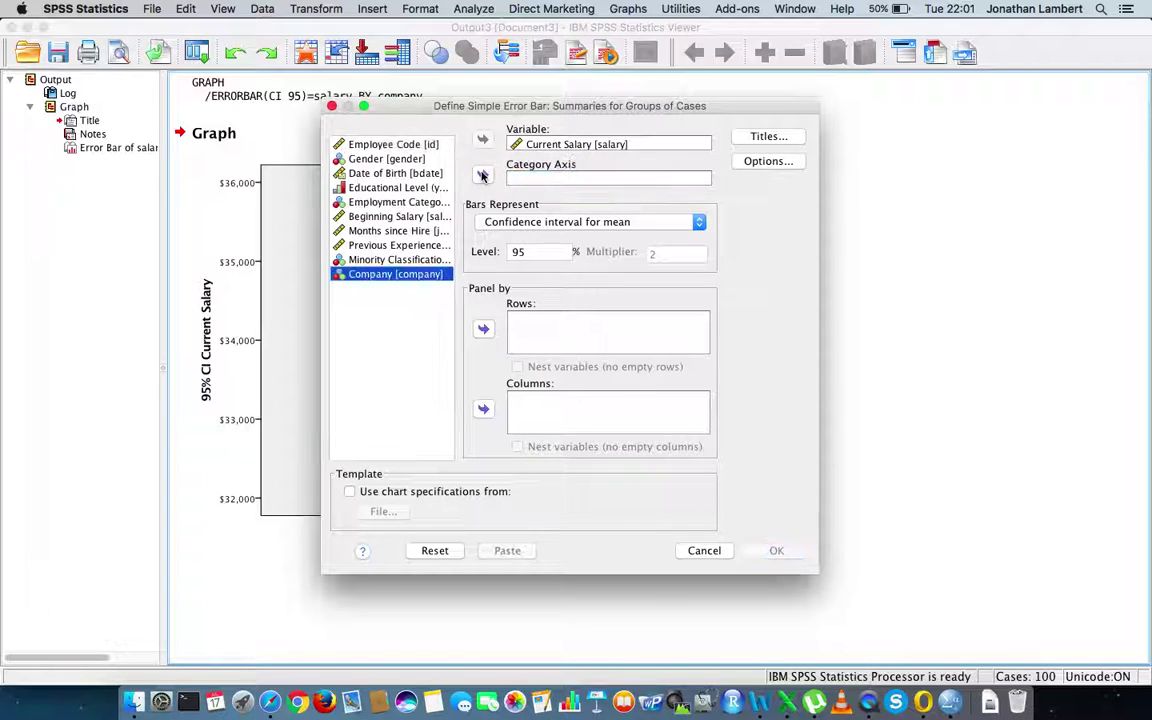
click(396, 159)
click(484, 177)
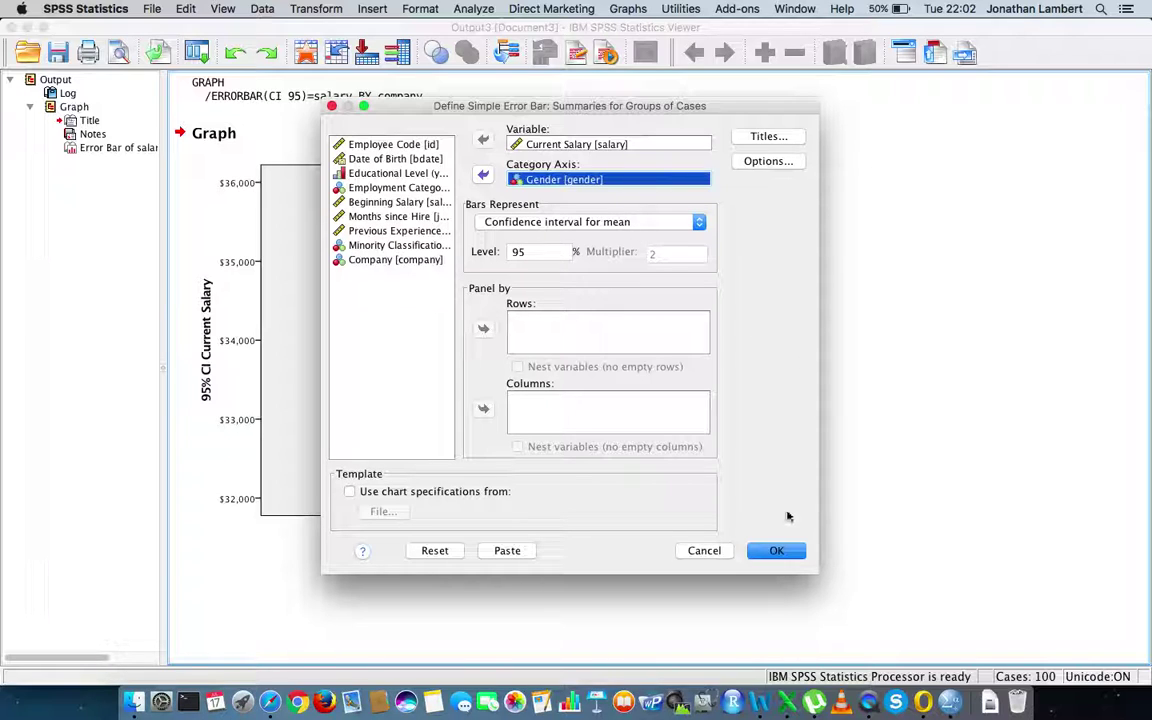
click(776, 551)
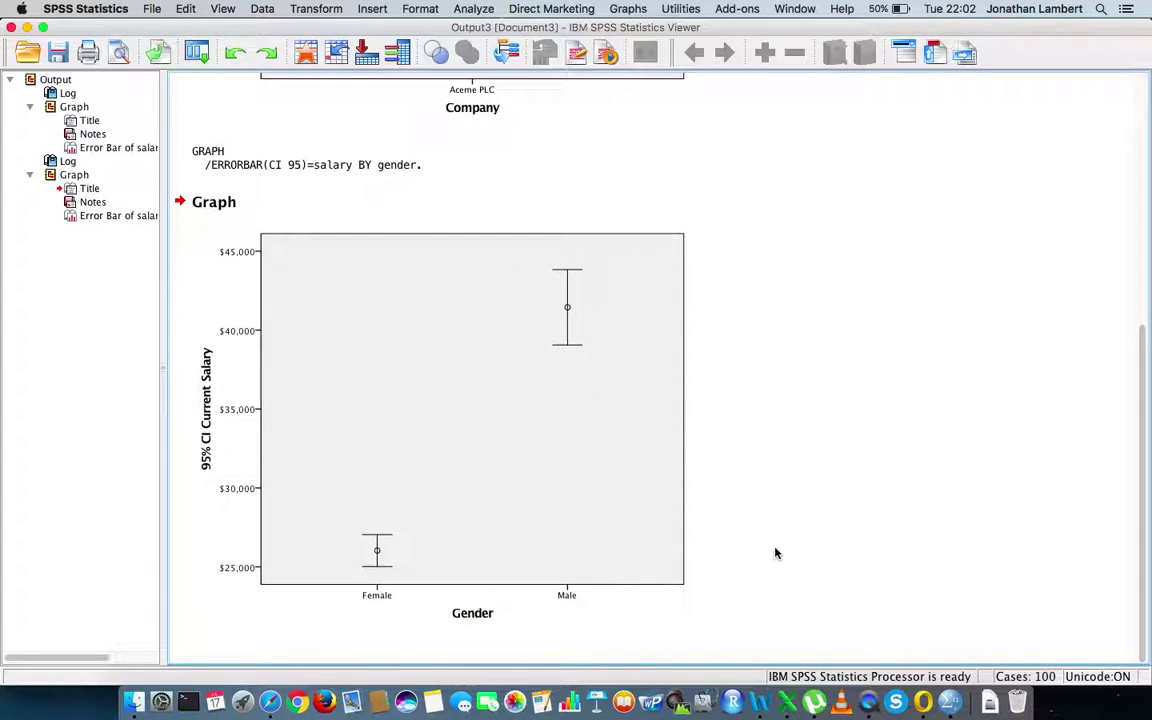
click(566, 363)
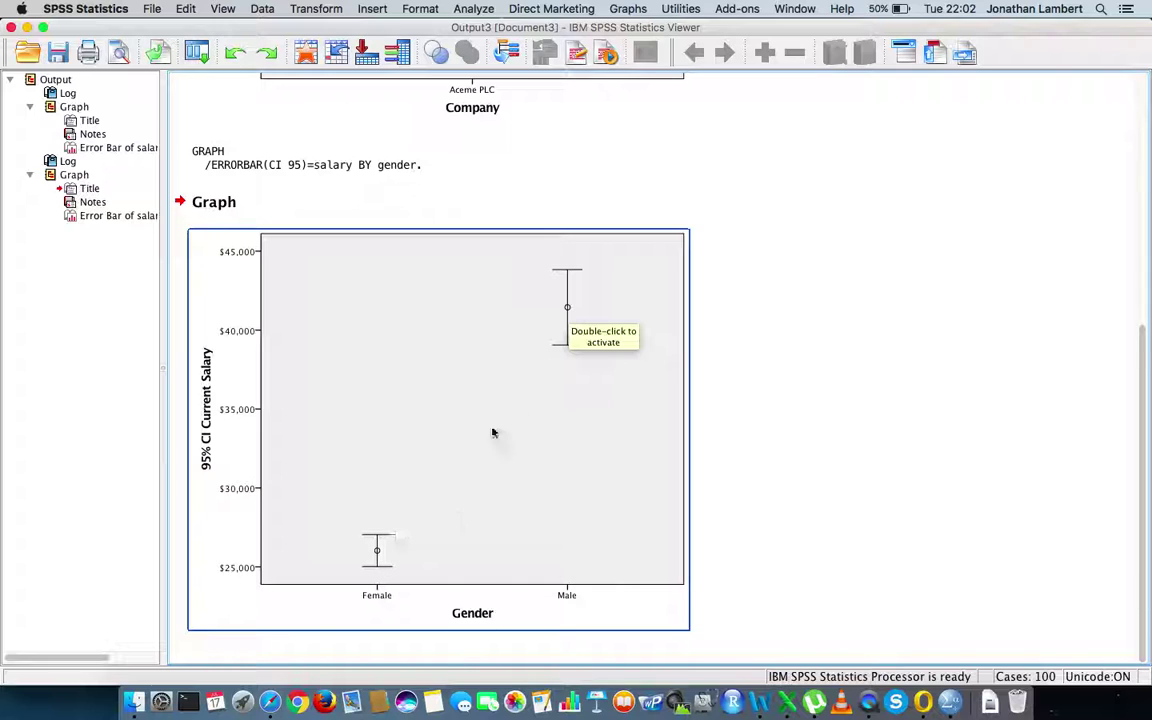
click(665, 330)
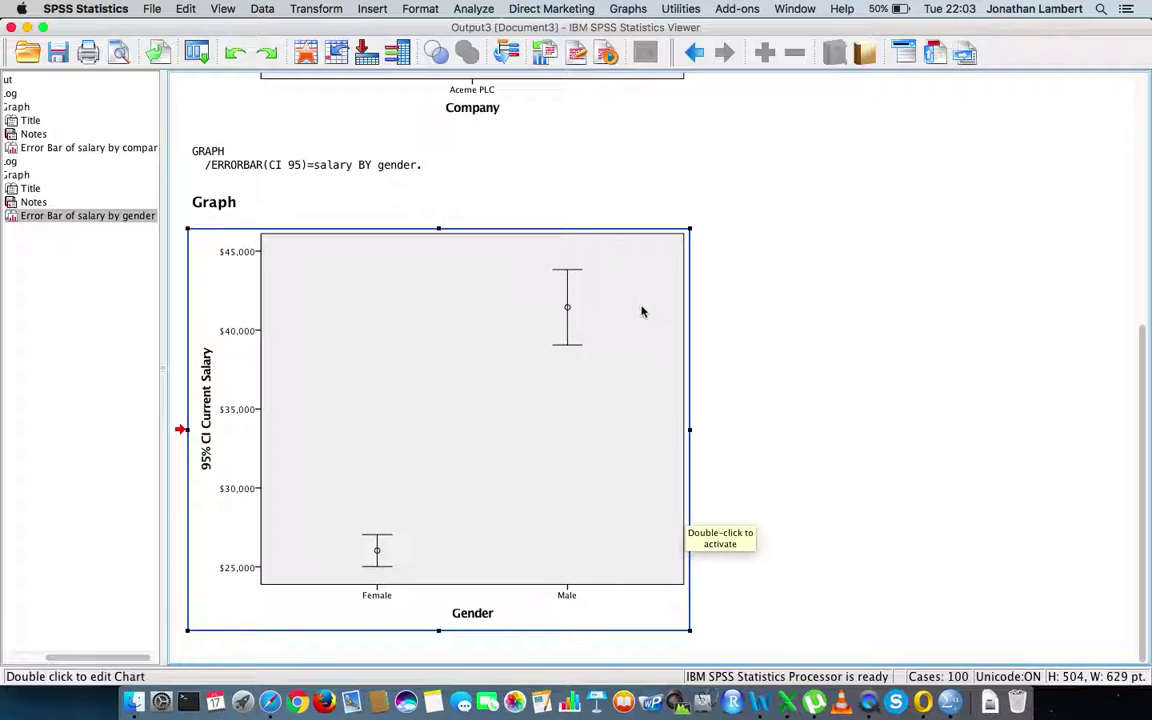
Create a simple error bar chart of current salary by gender with bars representing the standard deviation and a multiplier of 1
click(629, 10)
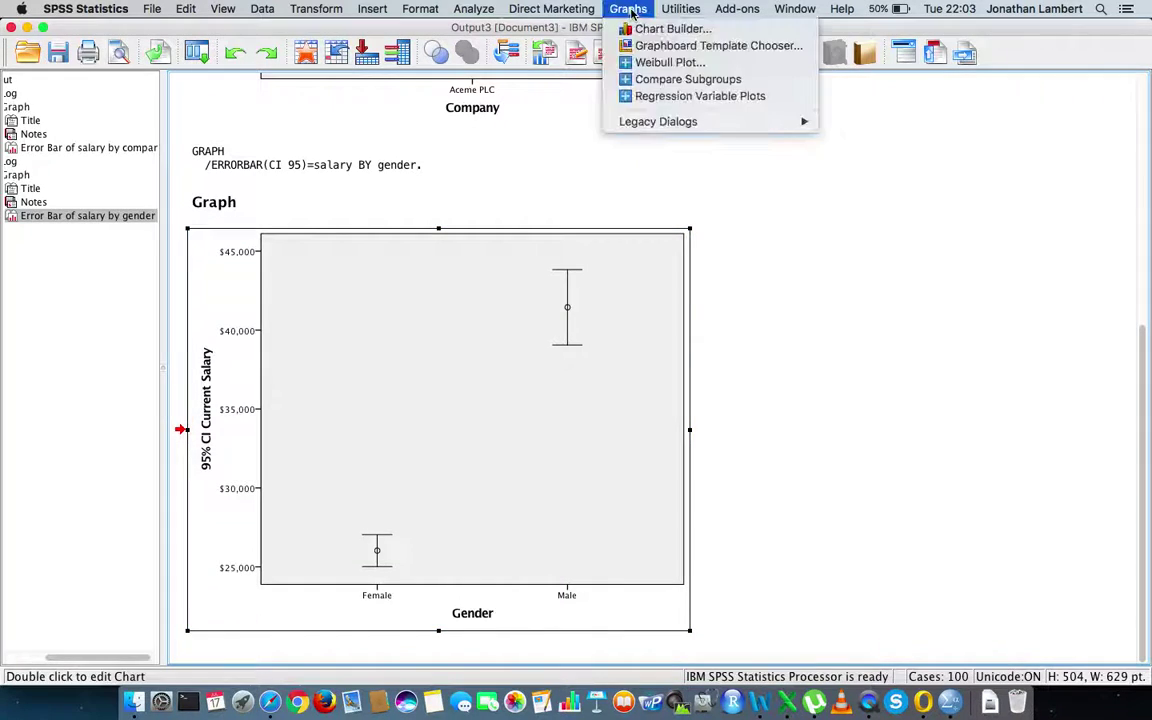
mouse_move(694, 121)
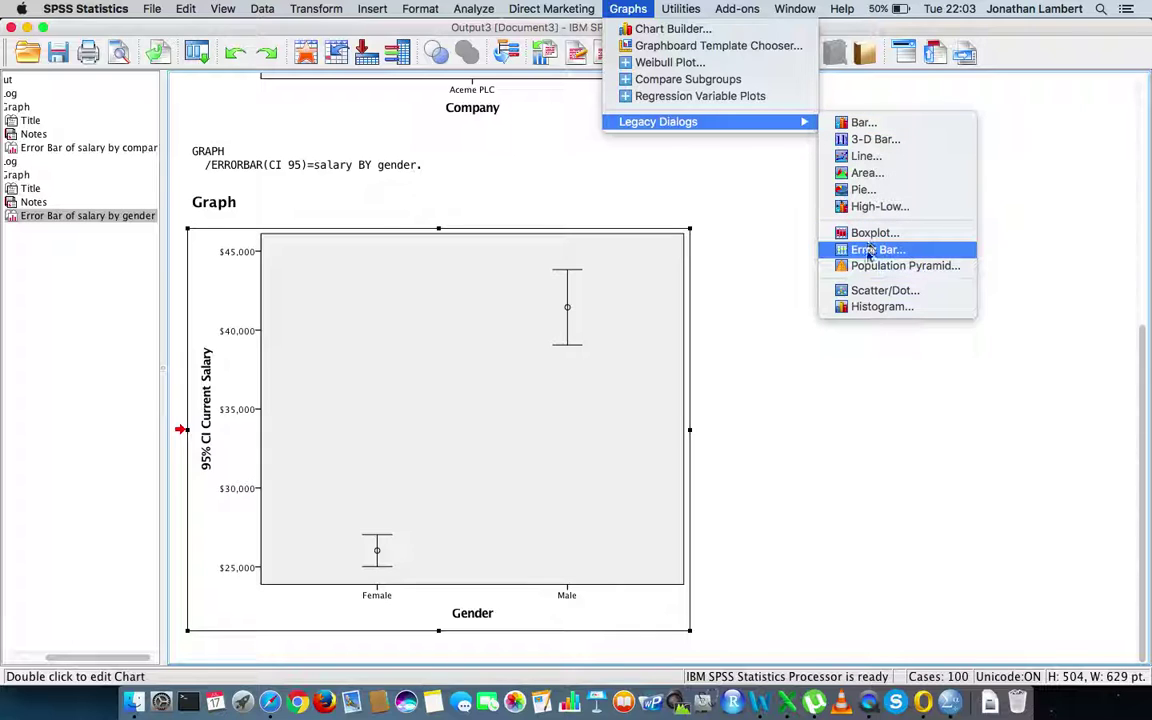
click(869, 252)
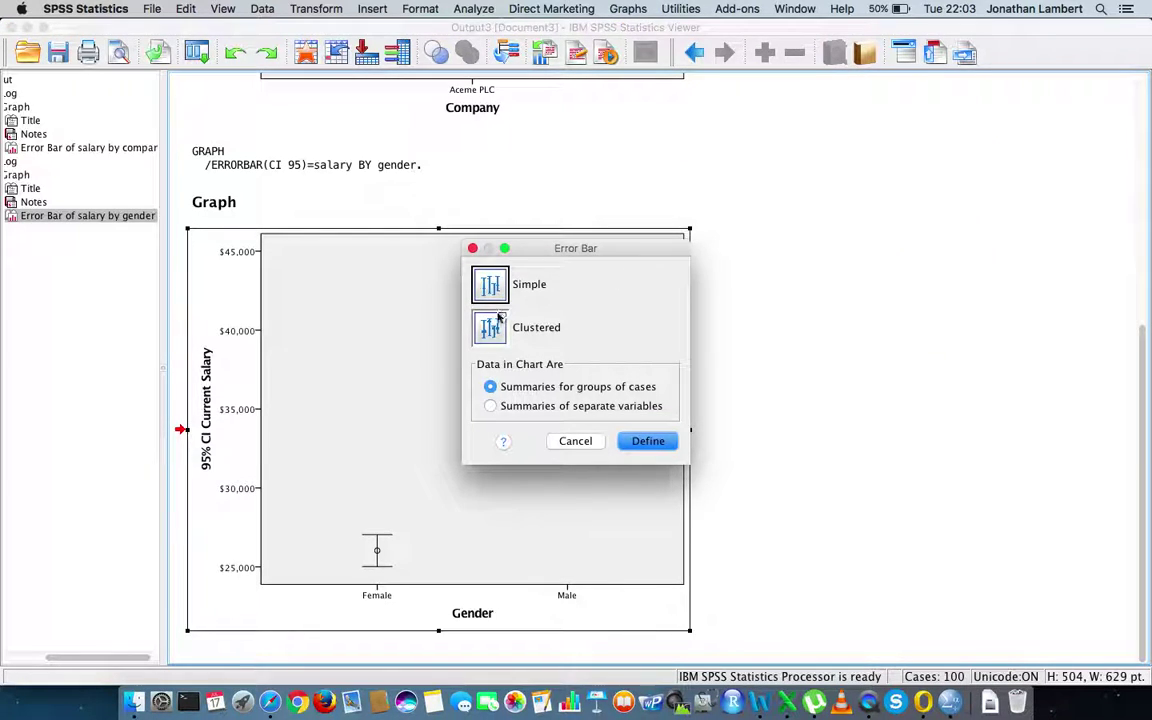
click(645, 443)
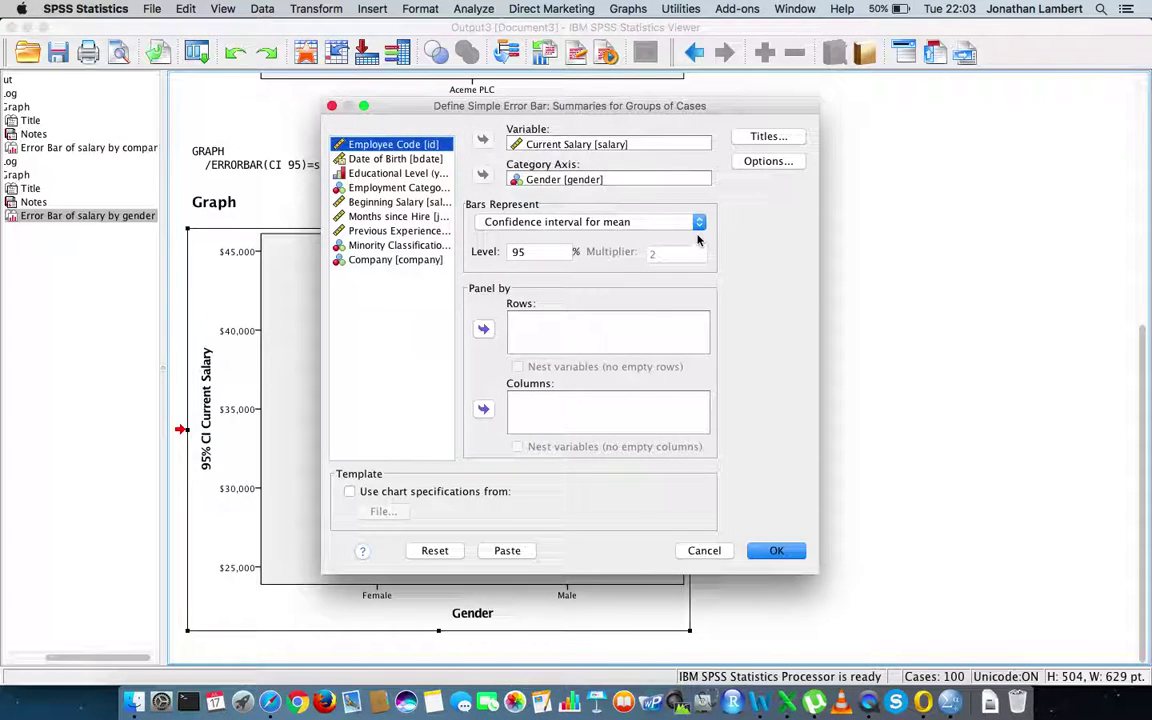
click(699, 228)
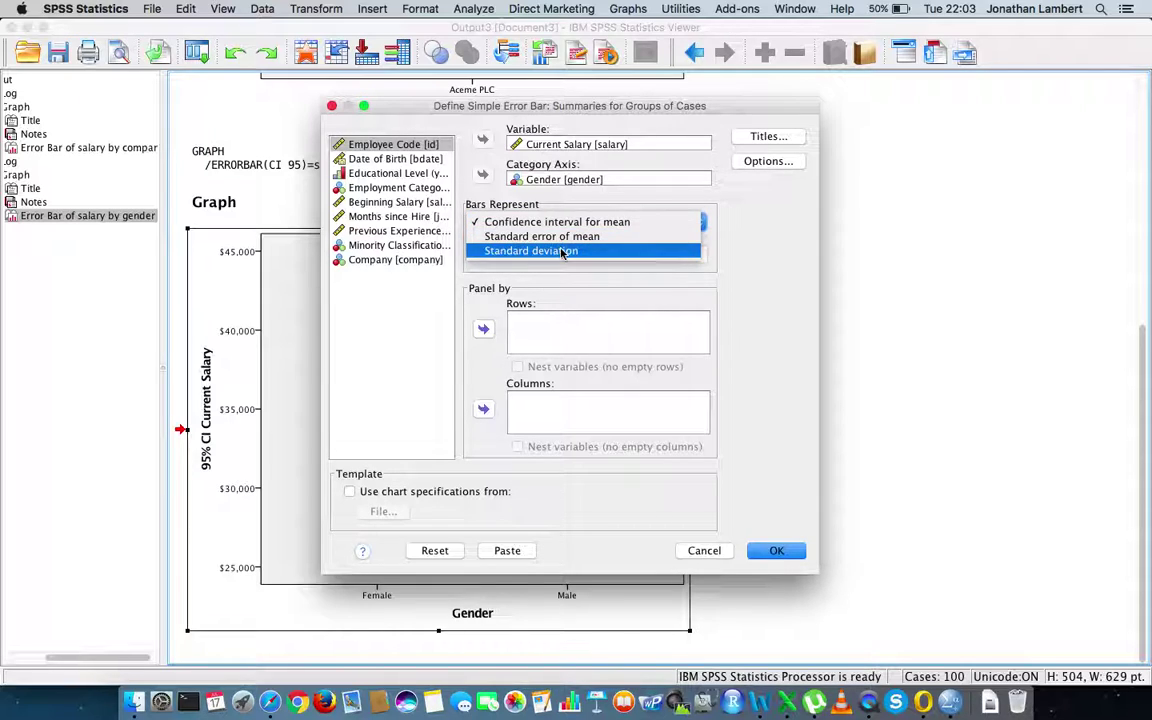
click(562, 251)
double_click(660, 253)
double_click(661, 254)
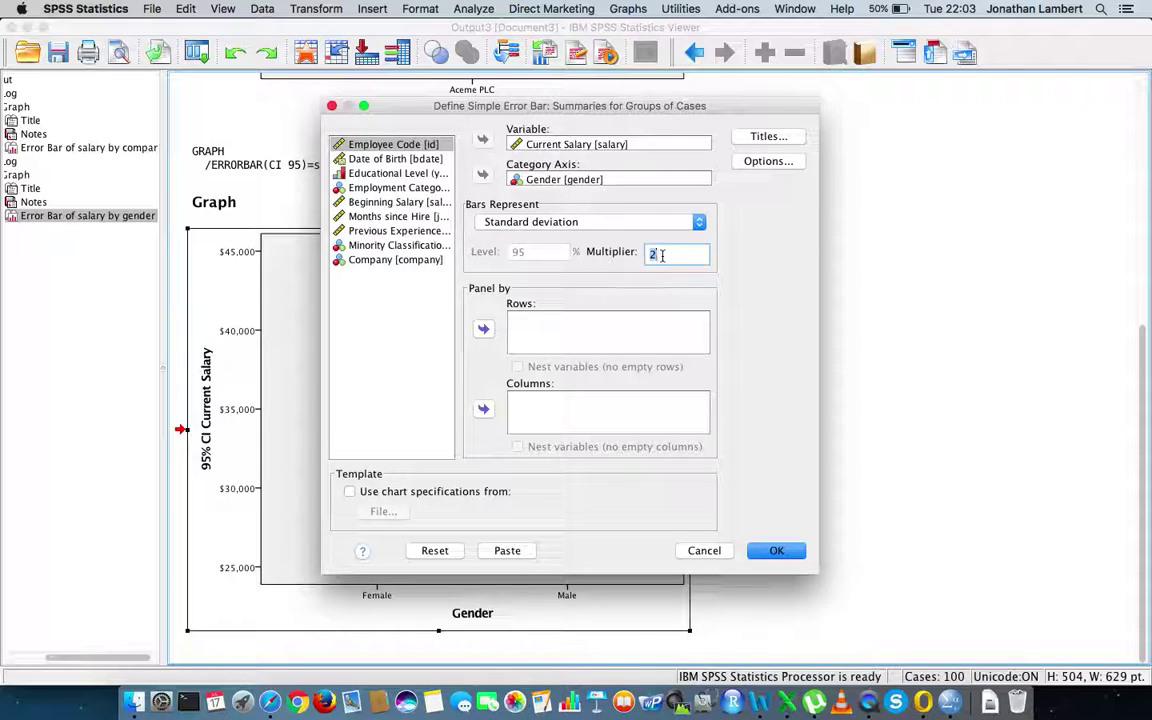
text(1)
click(779, 551)
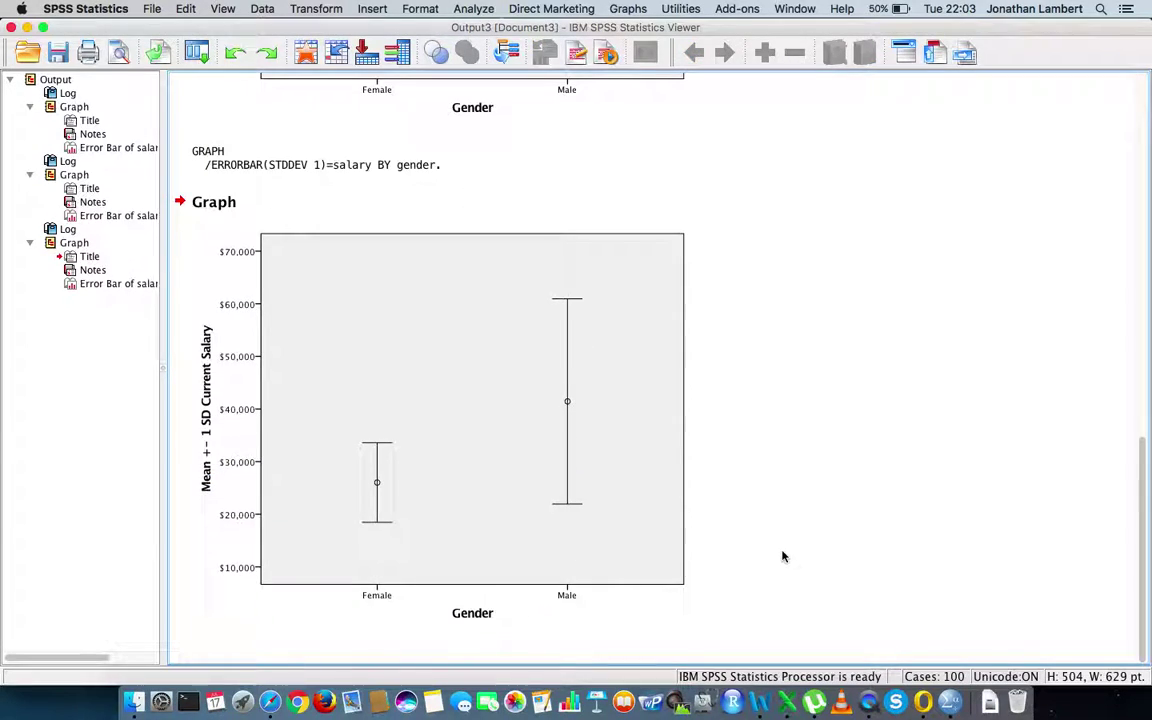
Compare the standard deviation error bars by gender with the 95% confidence interval chart in the output
click(345, 594)
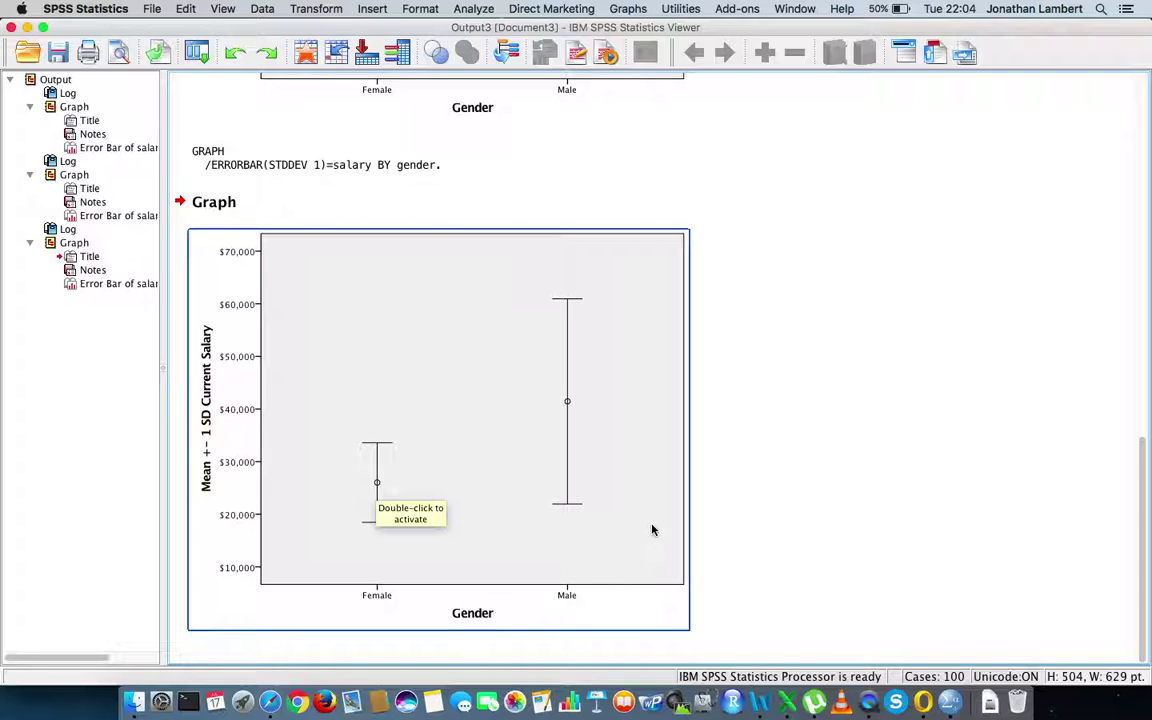
click(498, 428)
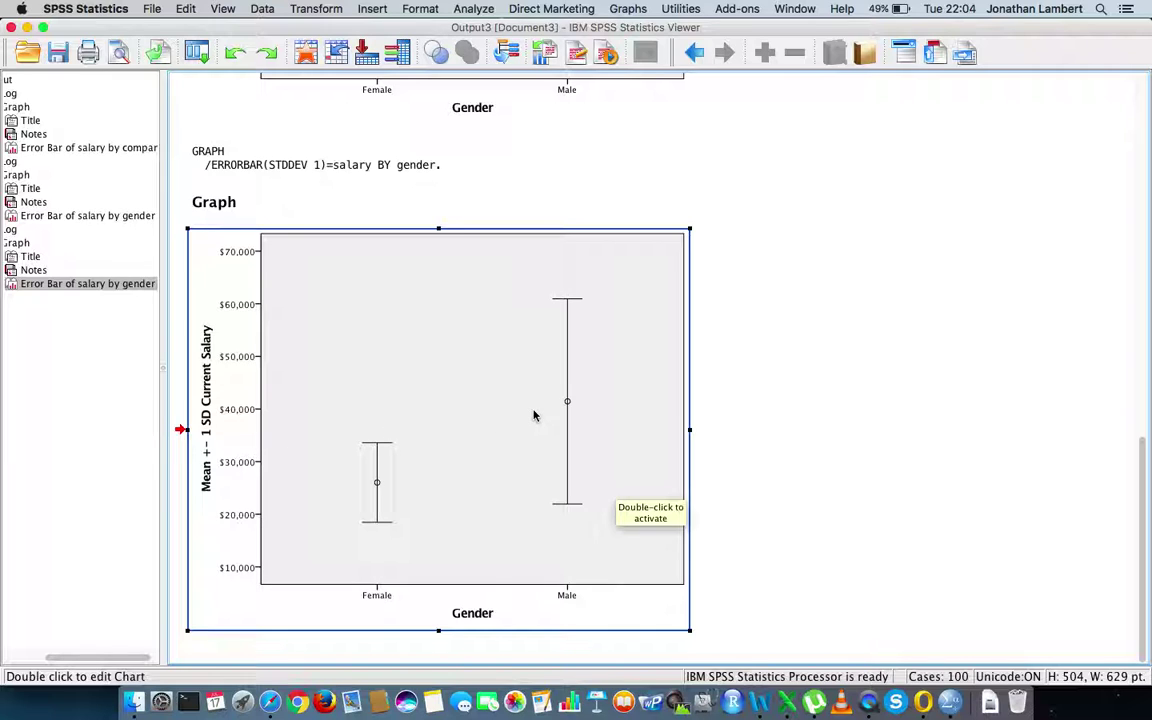
scroll(534, 416, up, 10)
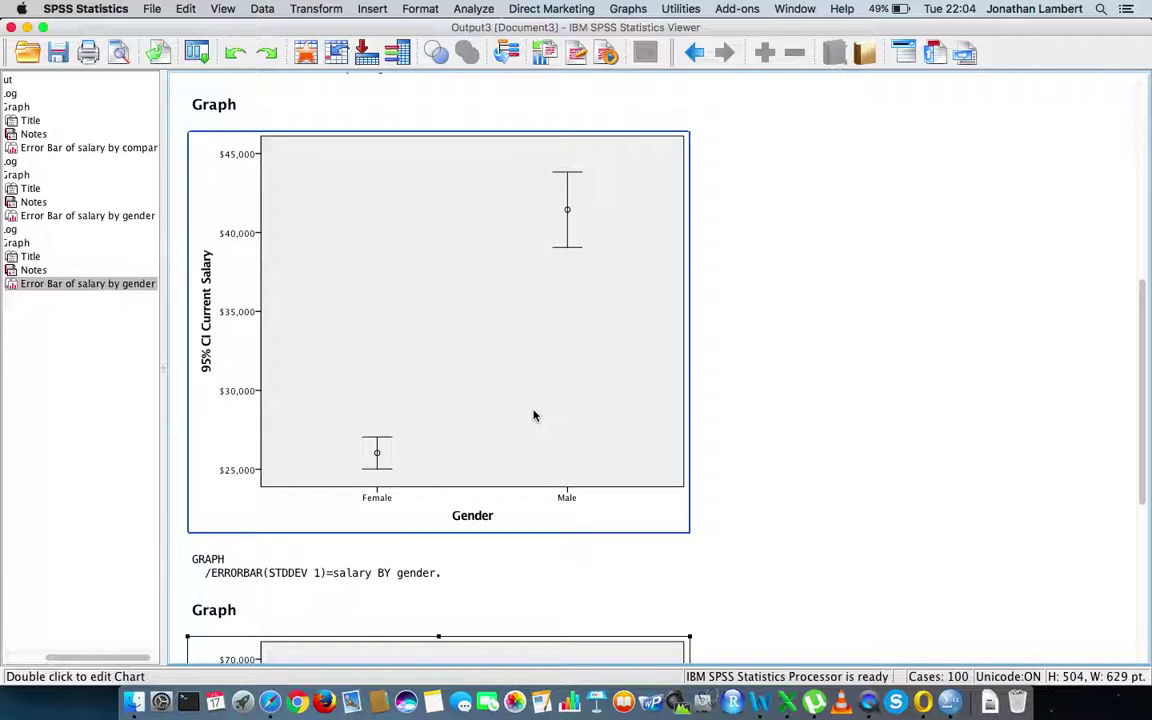
scroll(534, 416, up, 2)
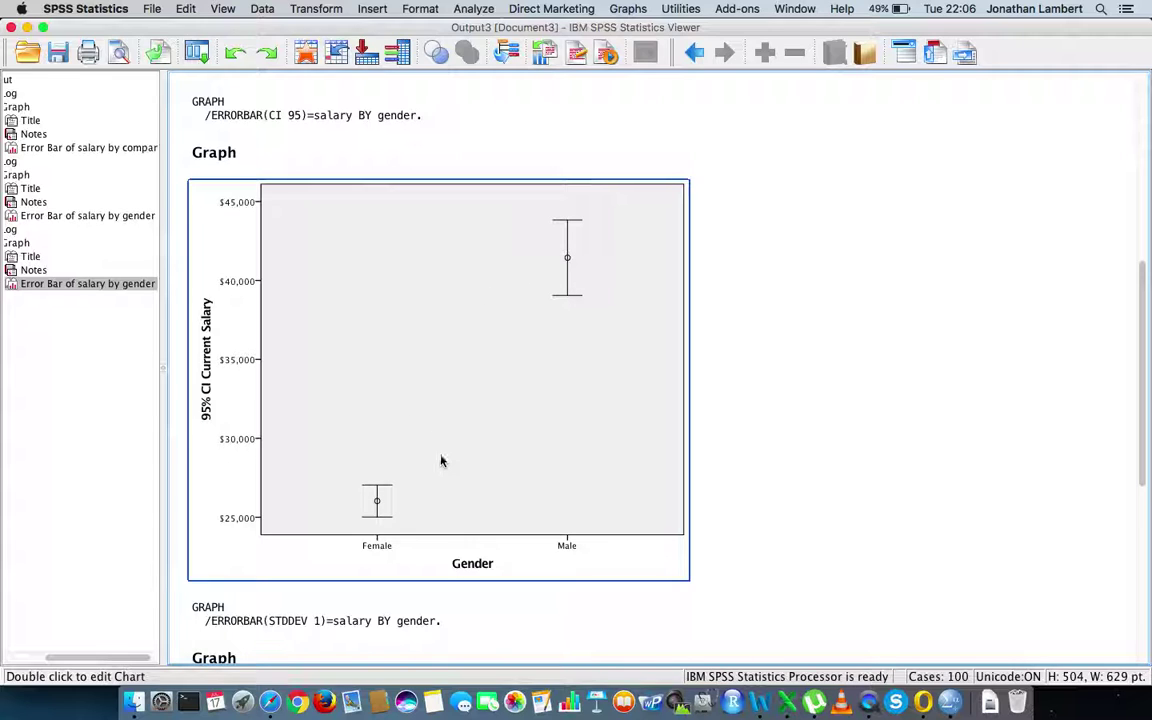
click(728, 450)
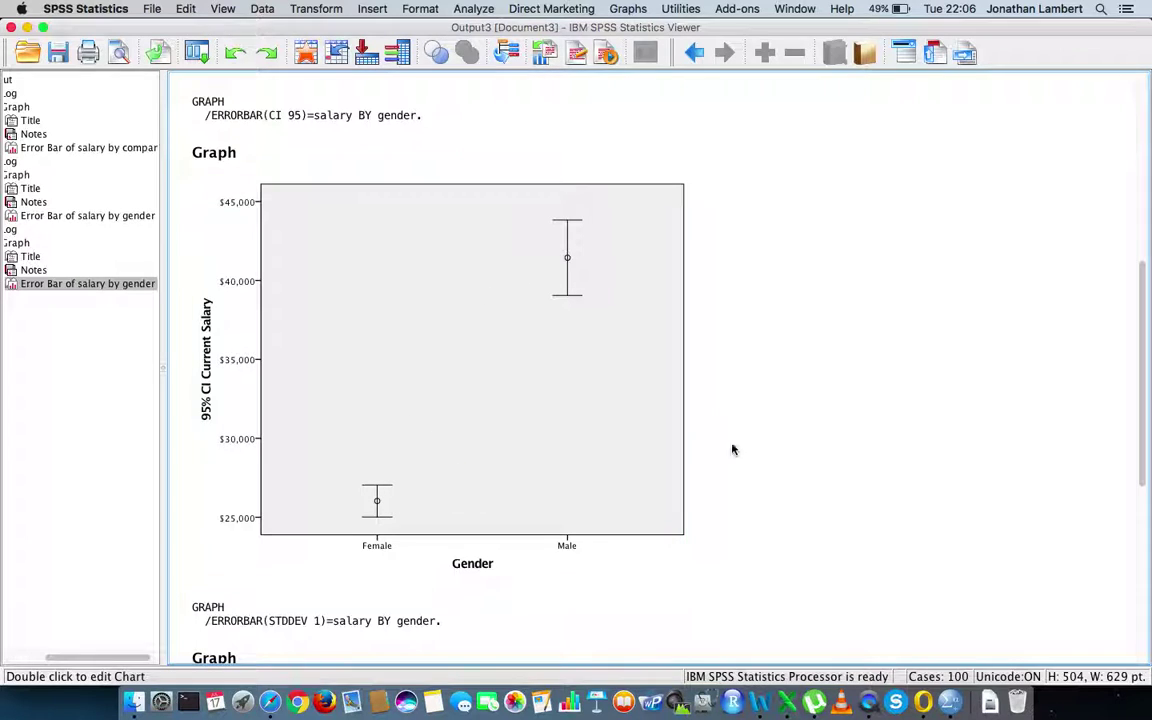
key(Down)
key(Down)
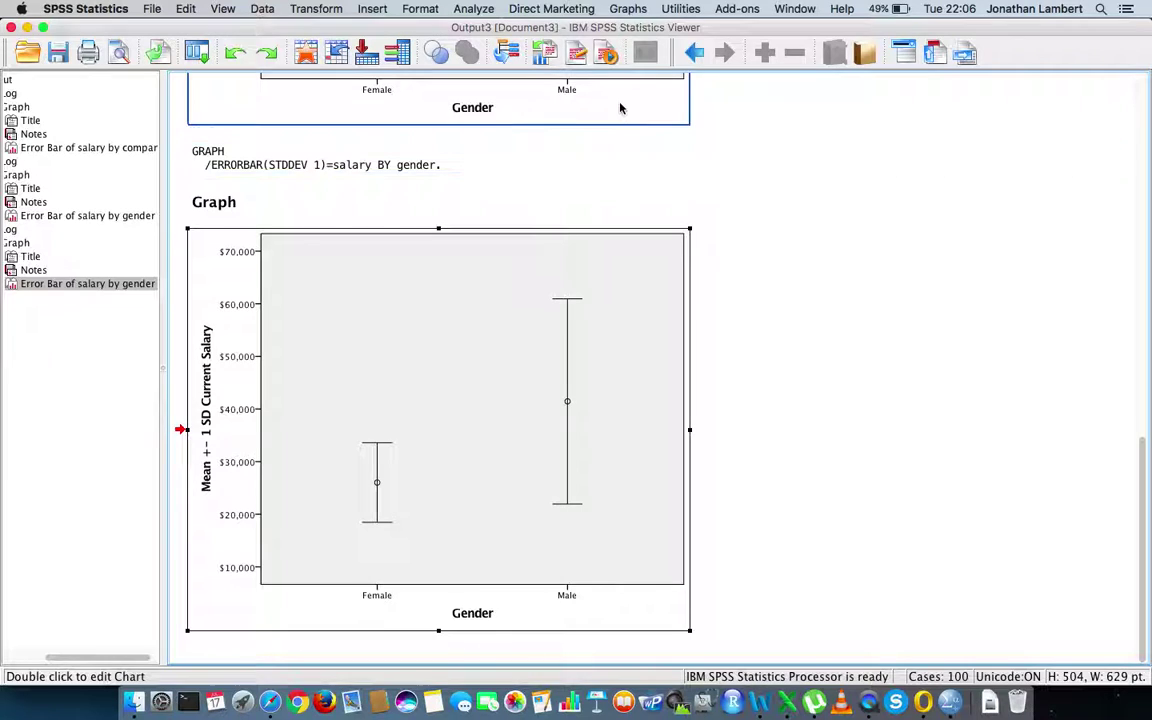
Create a simple error bar chart of current salary by gender with bars representing the standard error of the mean, keeping multiplier 1
click(640, 14)
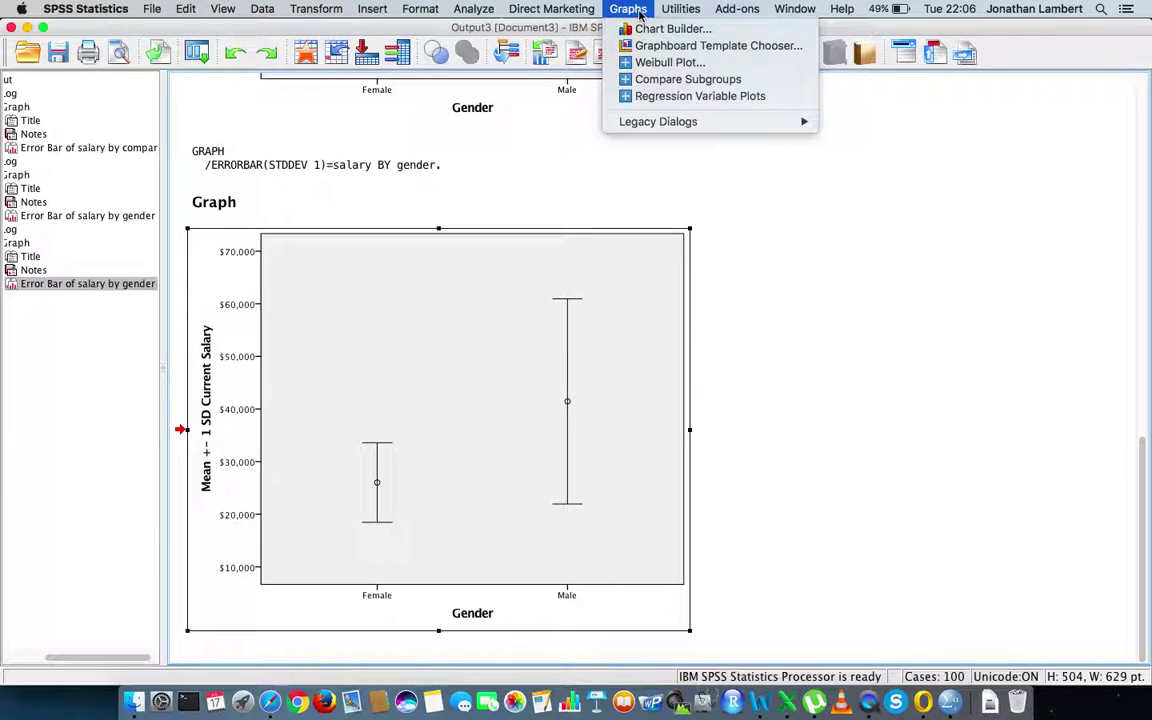
mouse_move(689, 121)
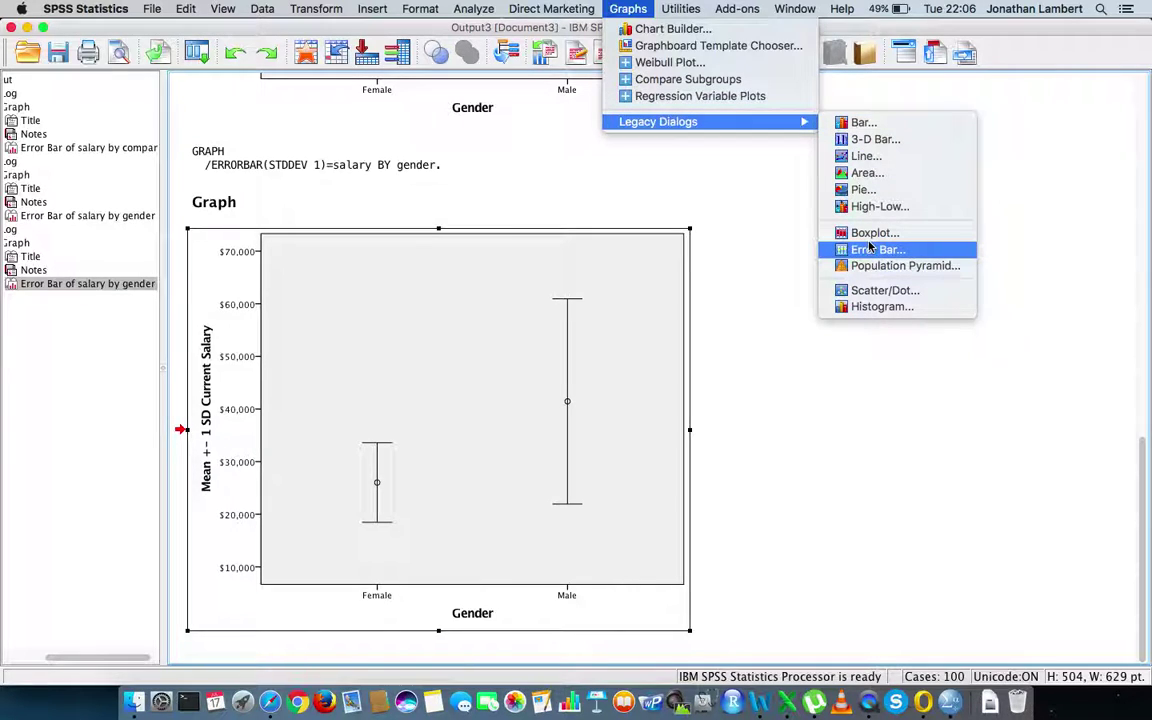
click(873, 250)
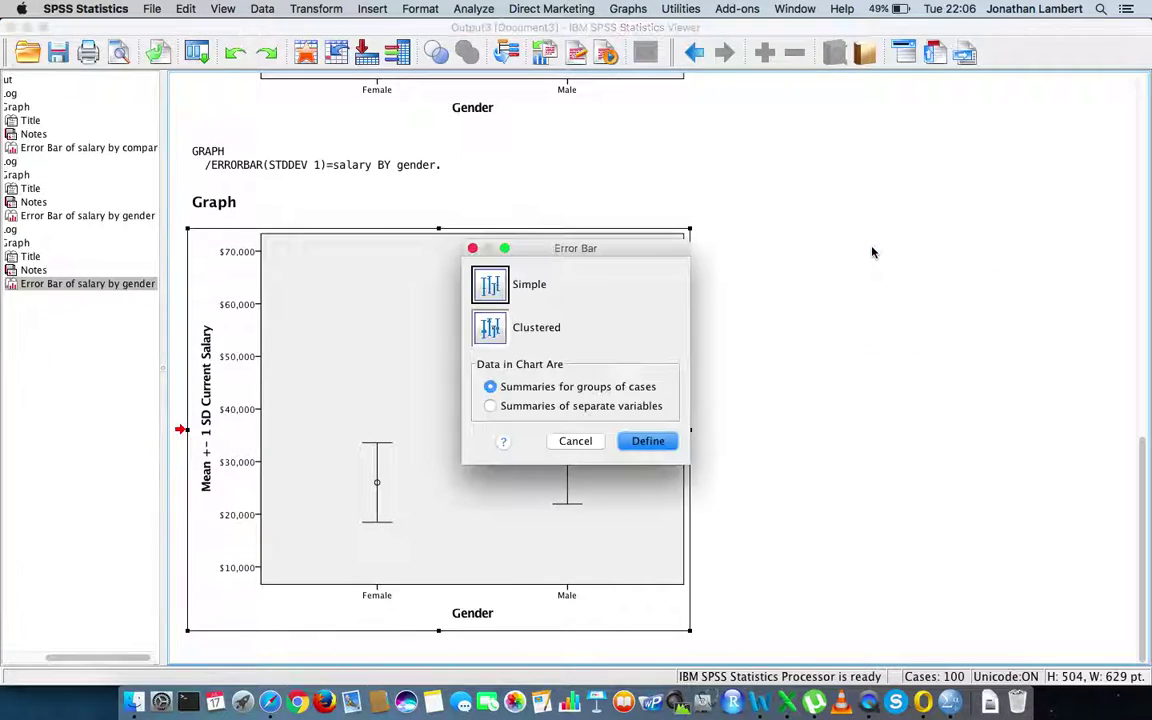
click(645, 441)
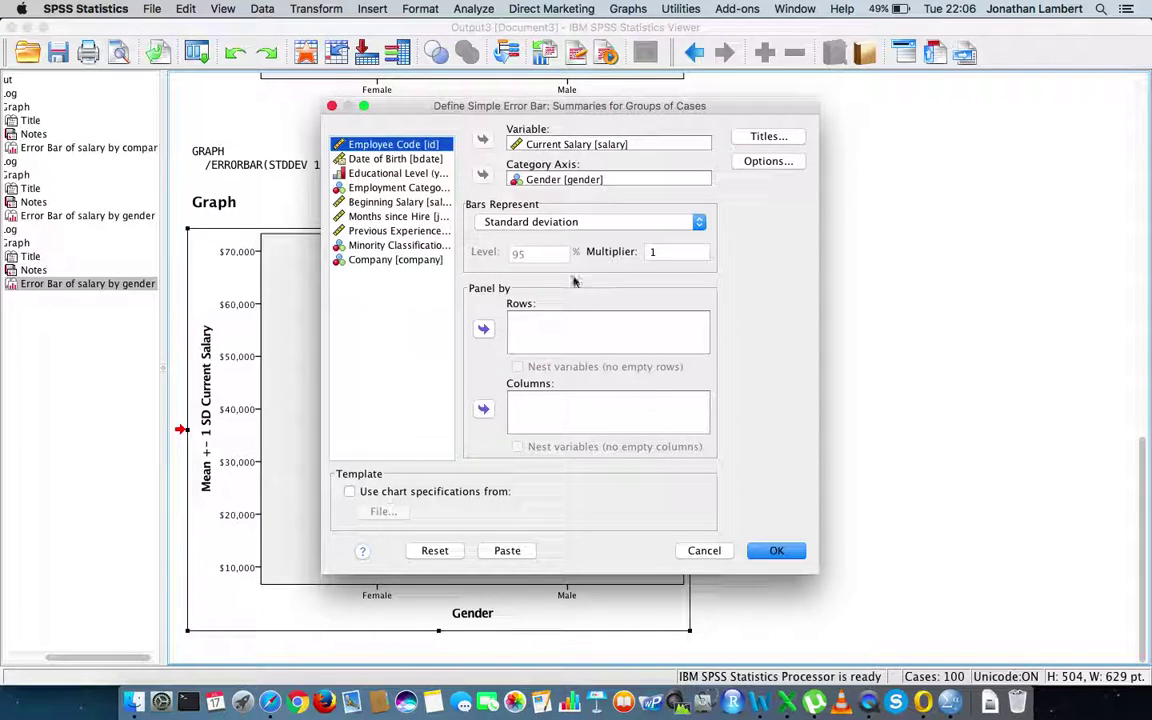
click(698, 223)
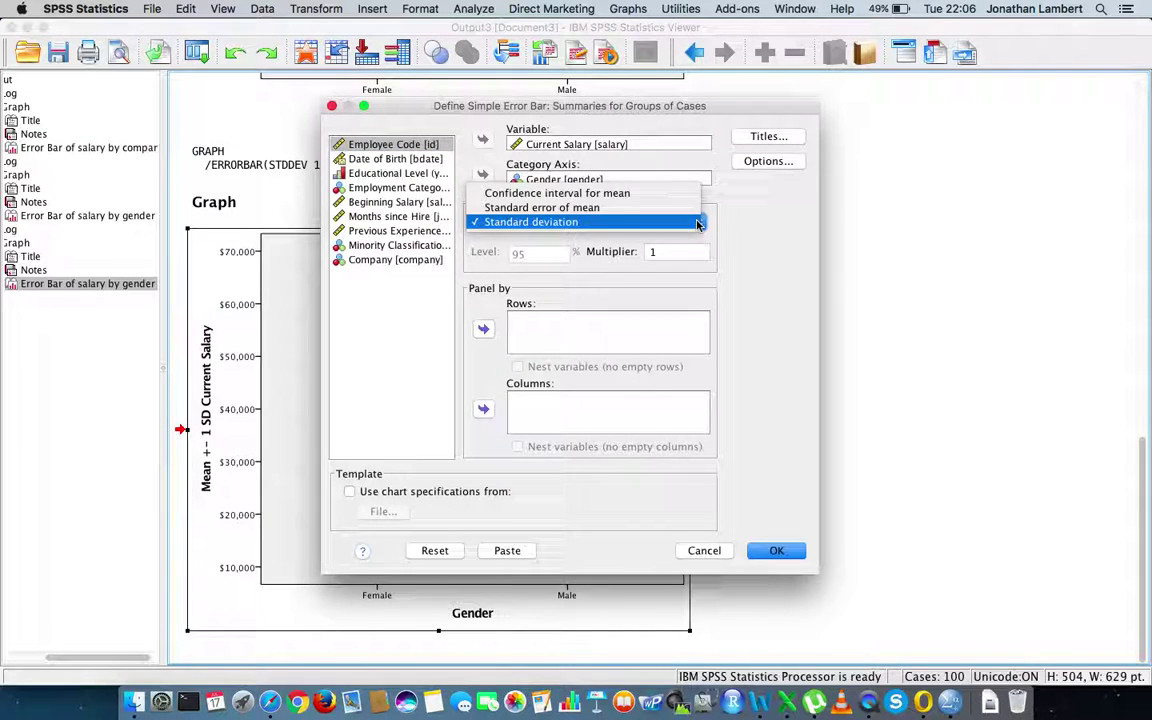
click(601, 210)
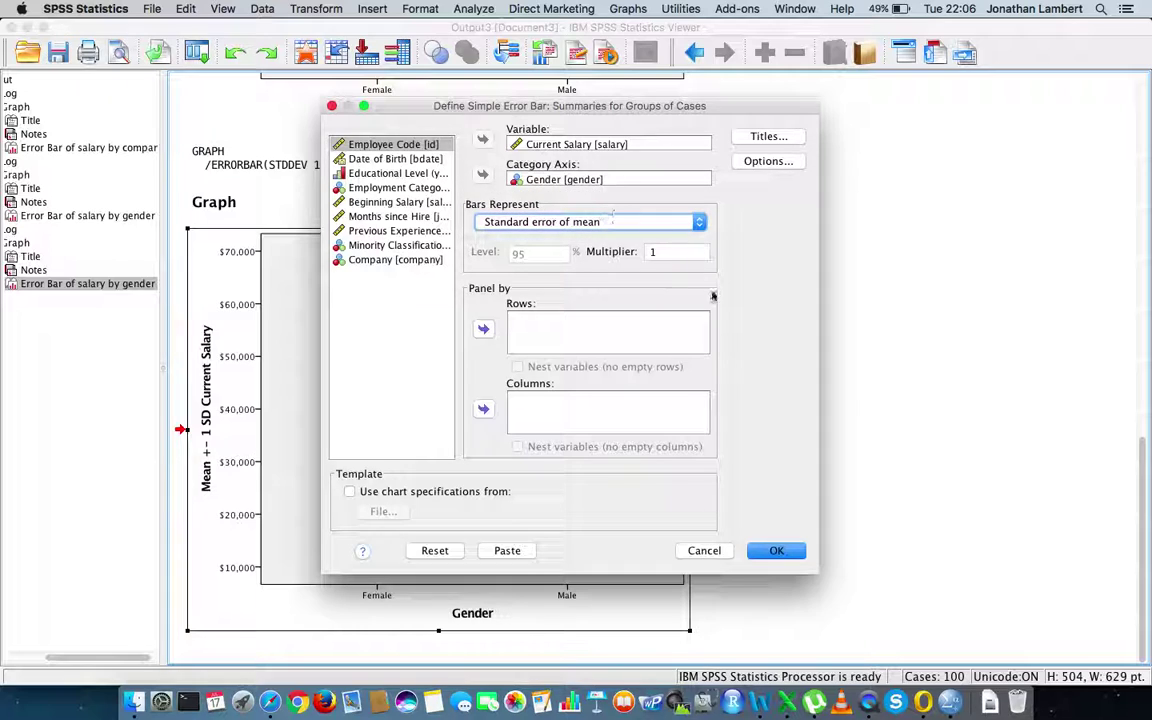
click(773, 551)
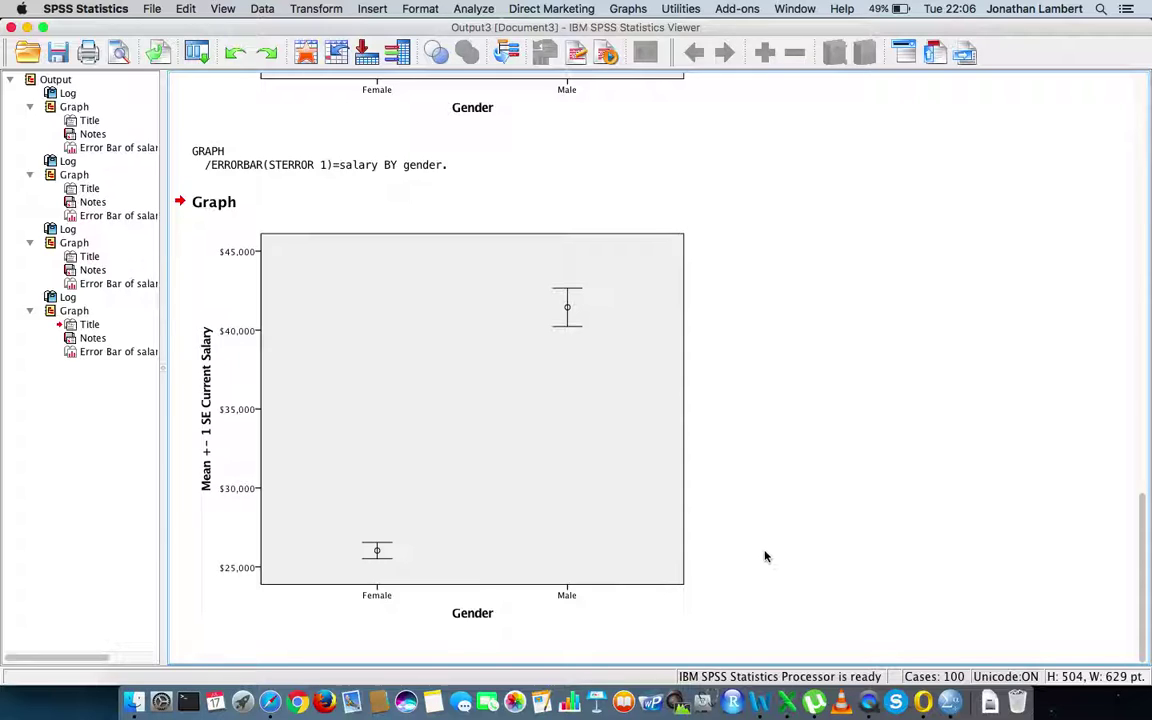
Examine the standard error chart and compare its bars with the 95% confidence interval and standard deviation charts by gender
click(306, 578)
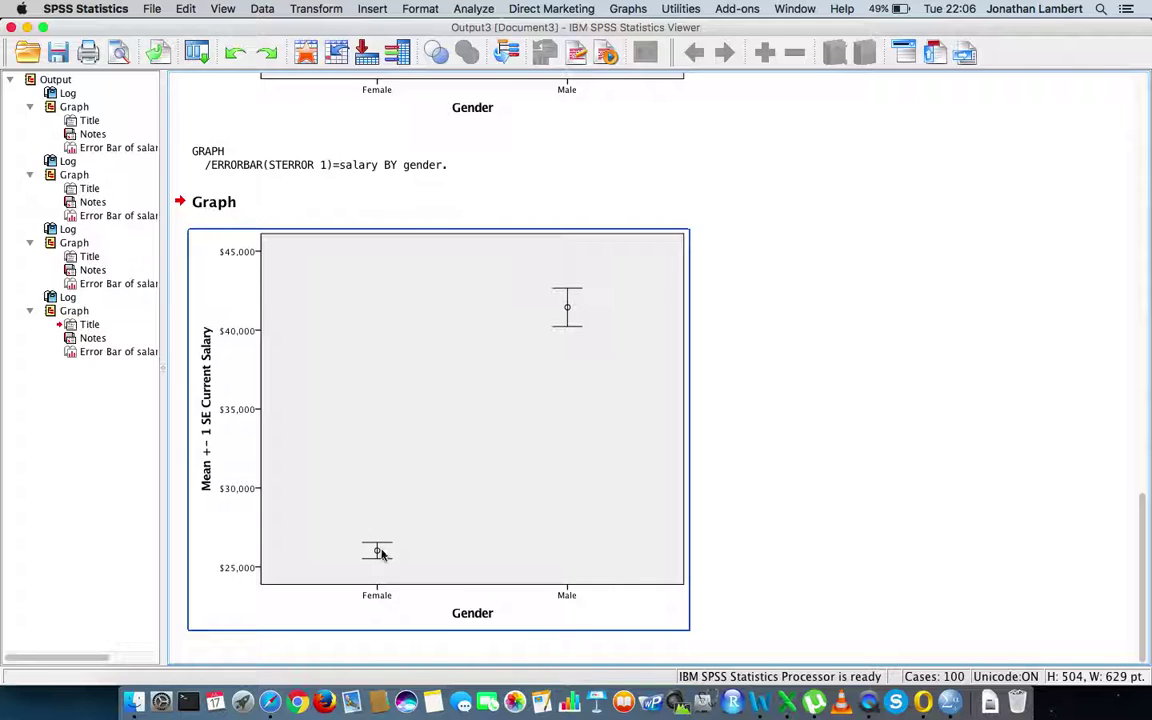
click(790, 341)
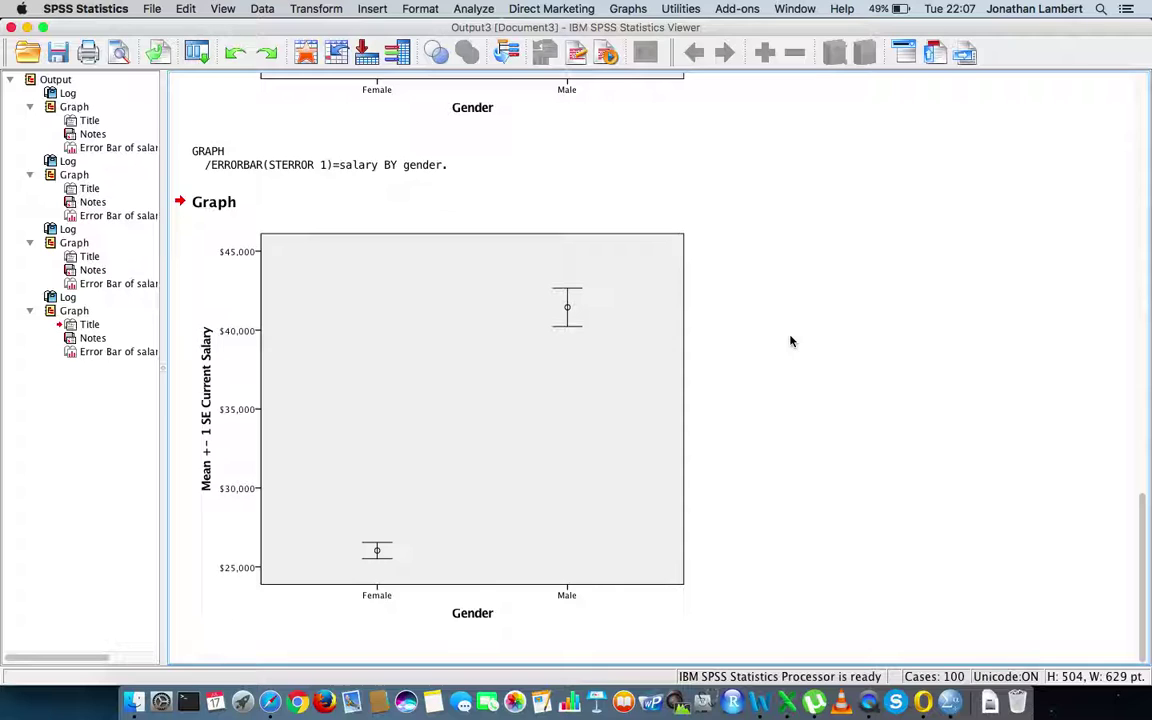
scroll(790, 341, up, 10)
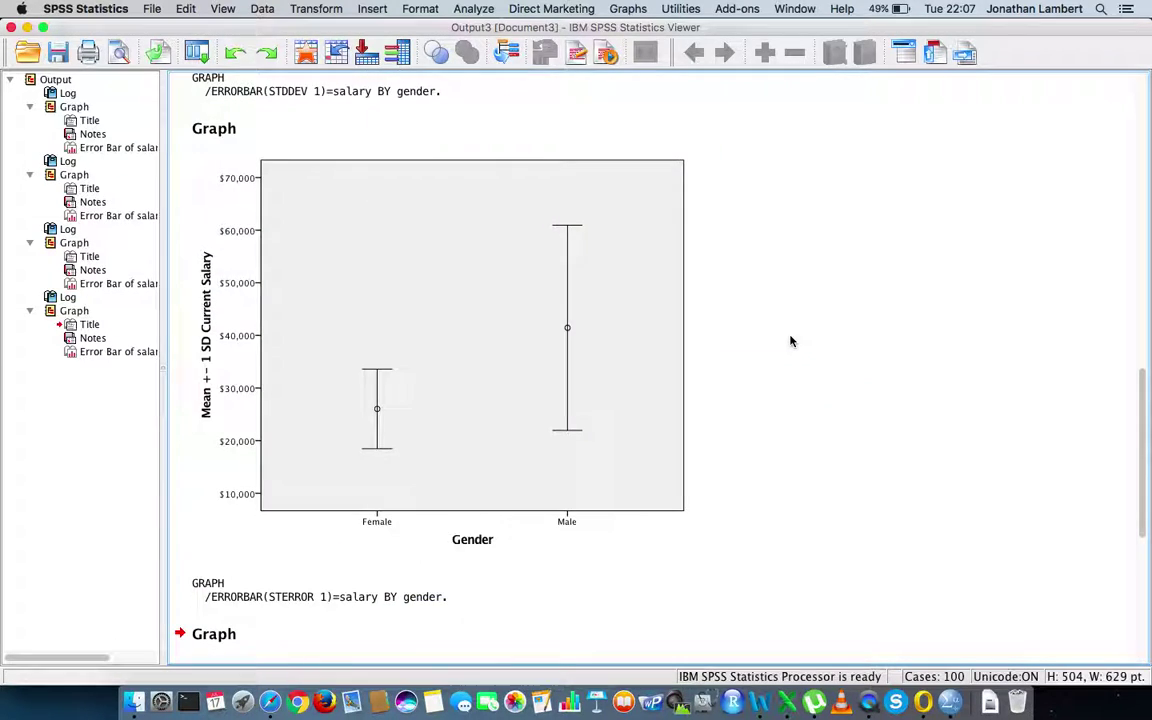
scroll(790, 341, up, 10)
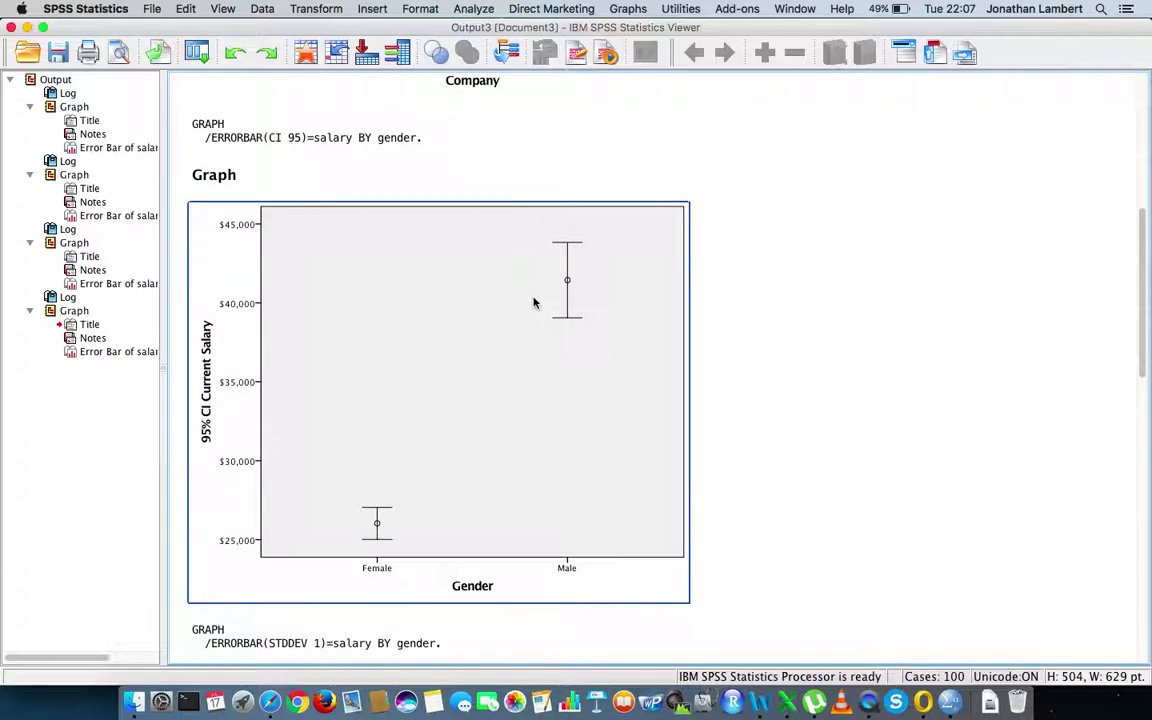
scroll(534, 303, down, 3)
scroll(534, 303, down, 15)
scroll(534, 303, up, 1)
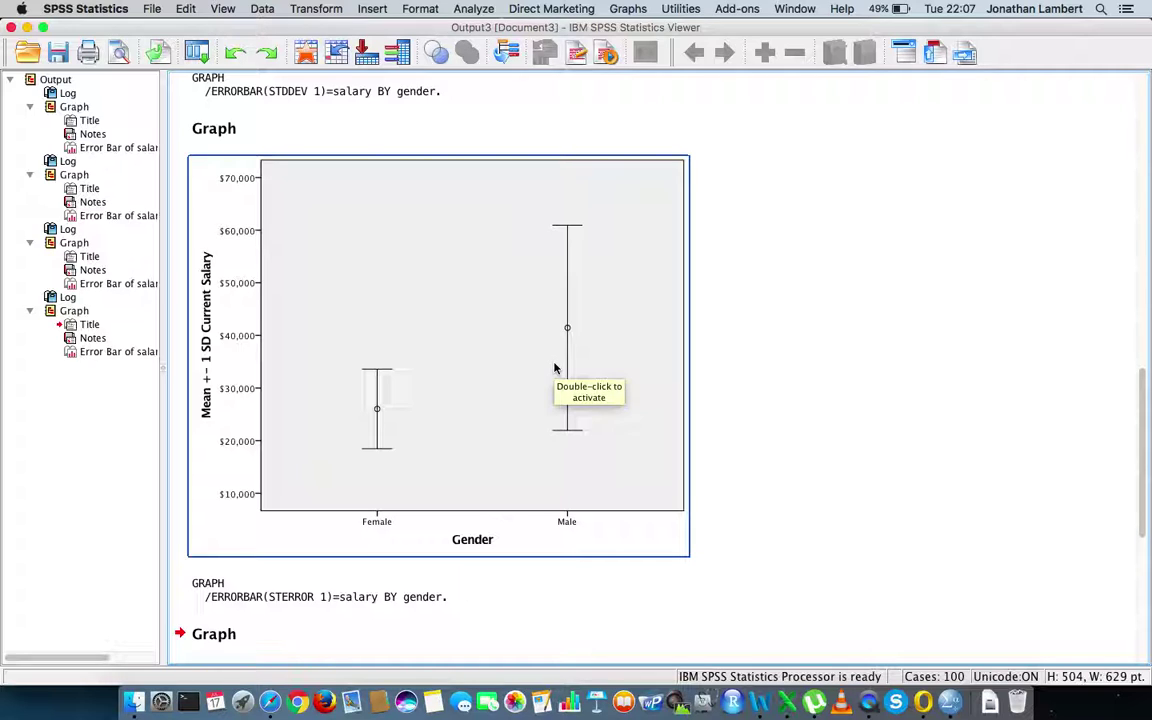
scroll(555, 368, down, 10)
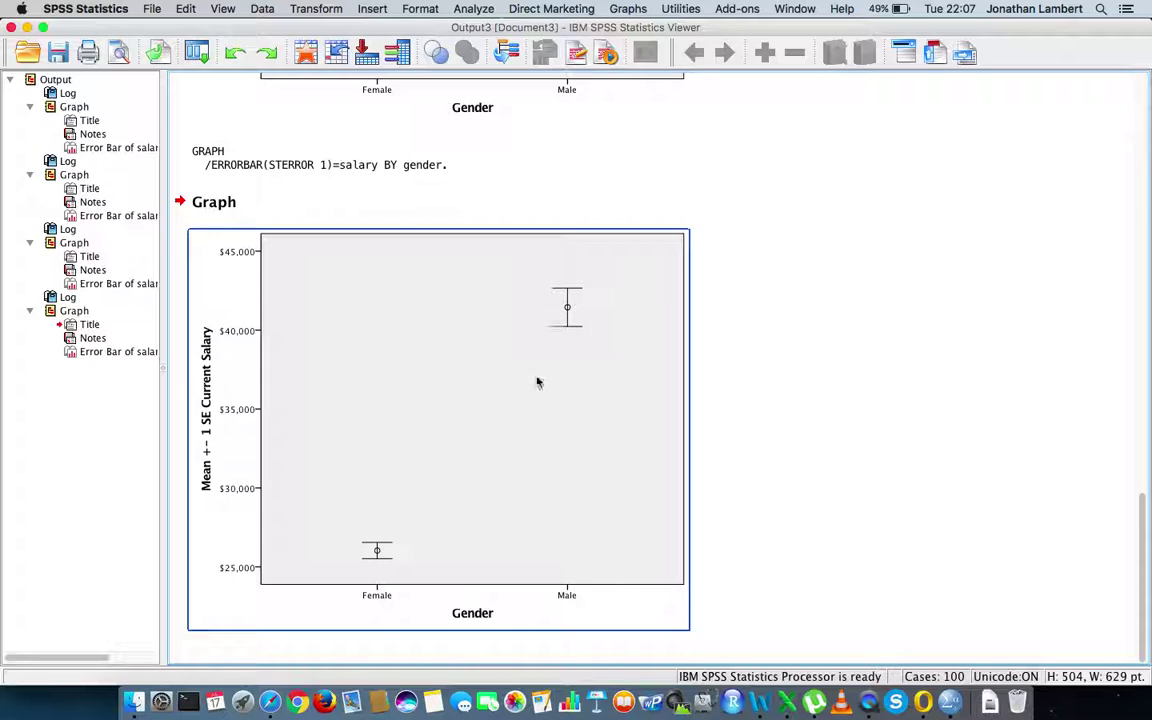
click(788, 304)
click(486, 550)
click(717, 247)
click(483, 612)
click(735, 599)
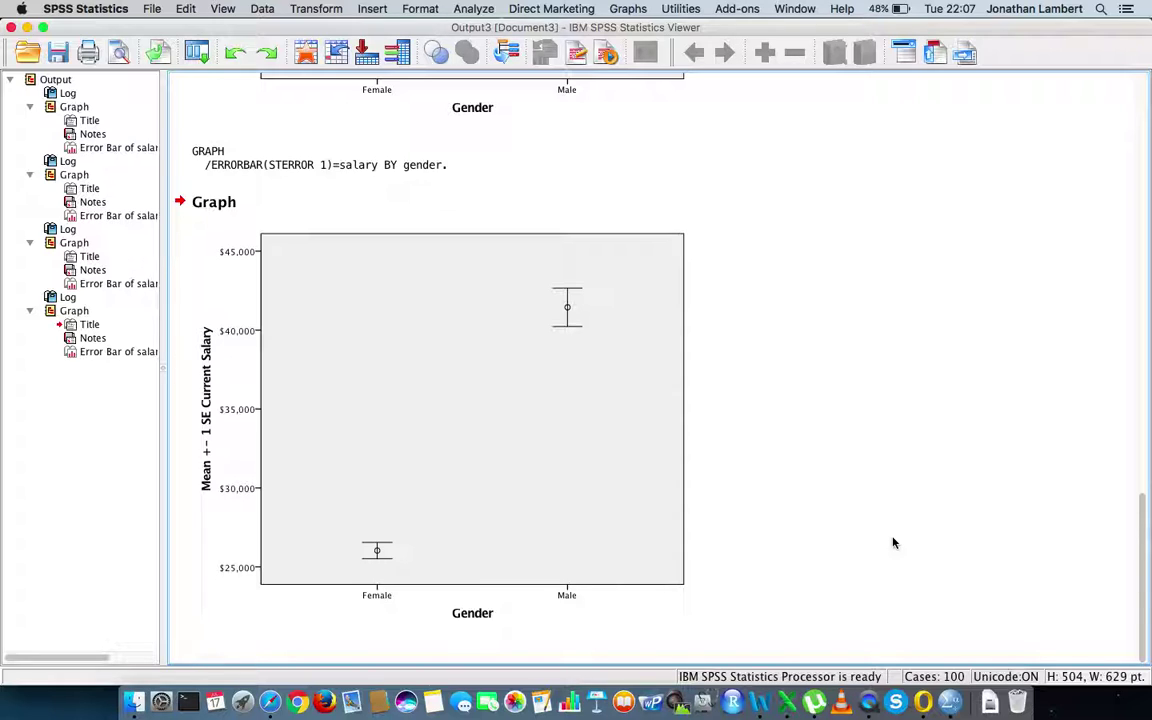
click(524, 314)
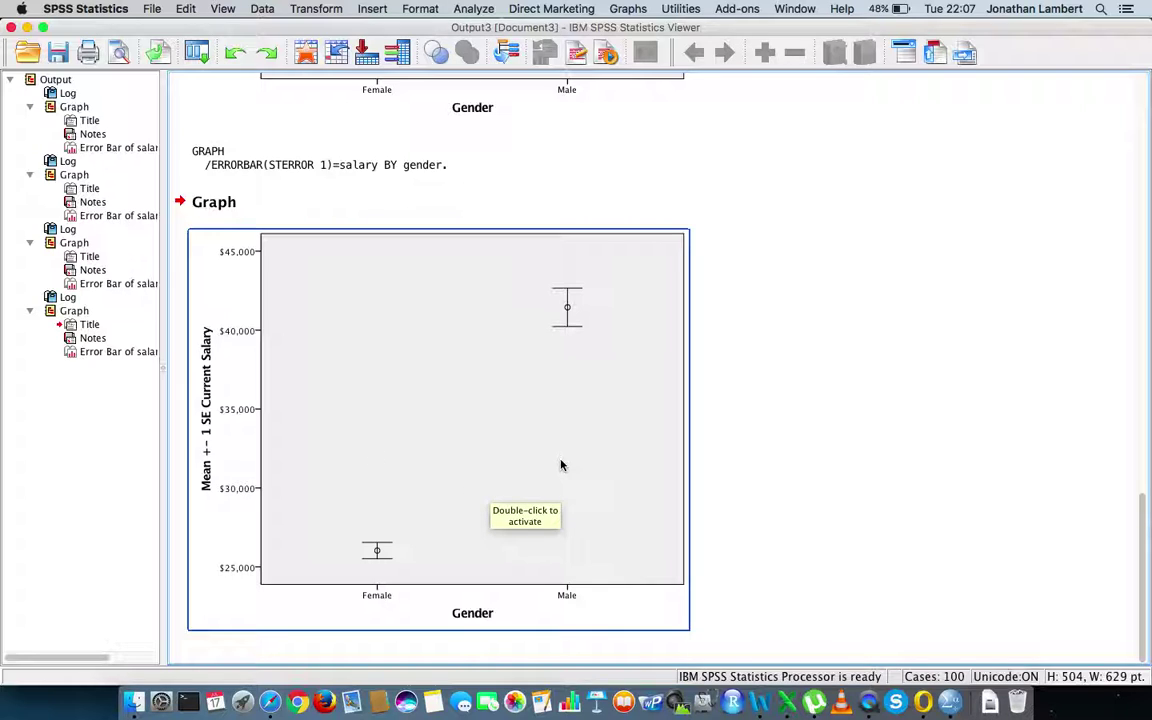
click(755, 570)
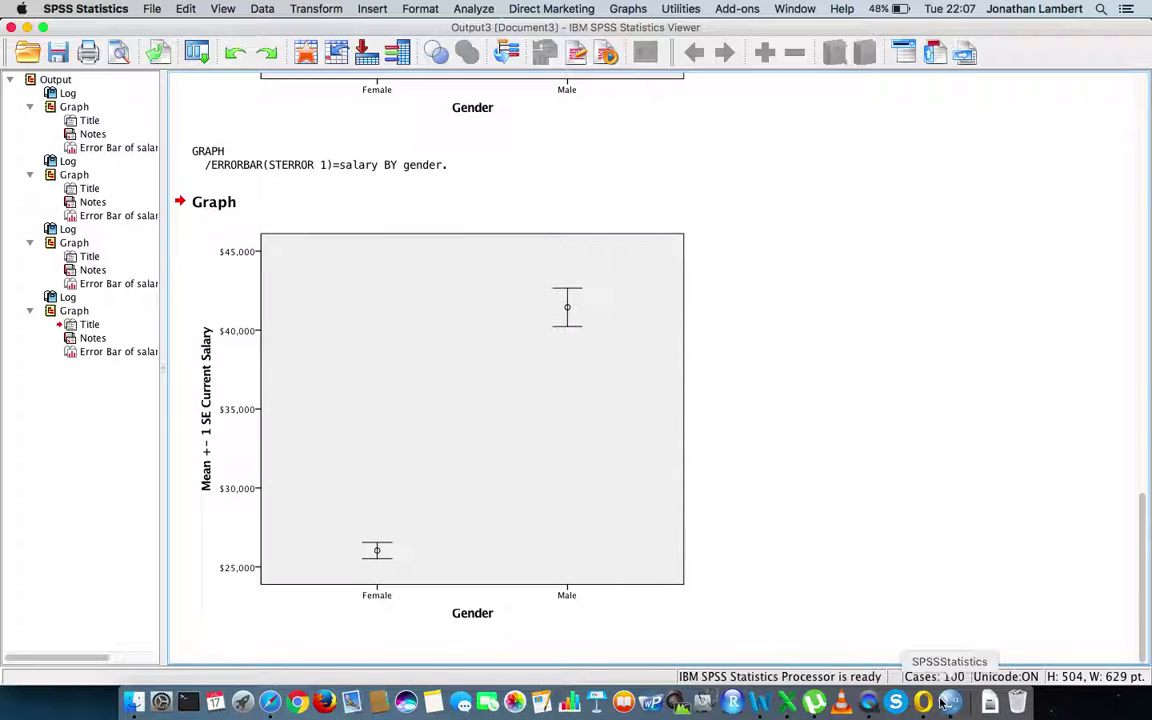
click(868, 703)
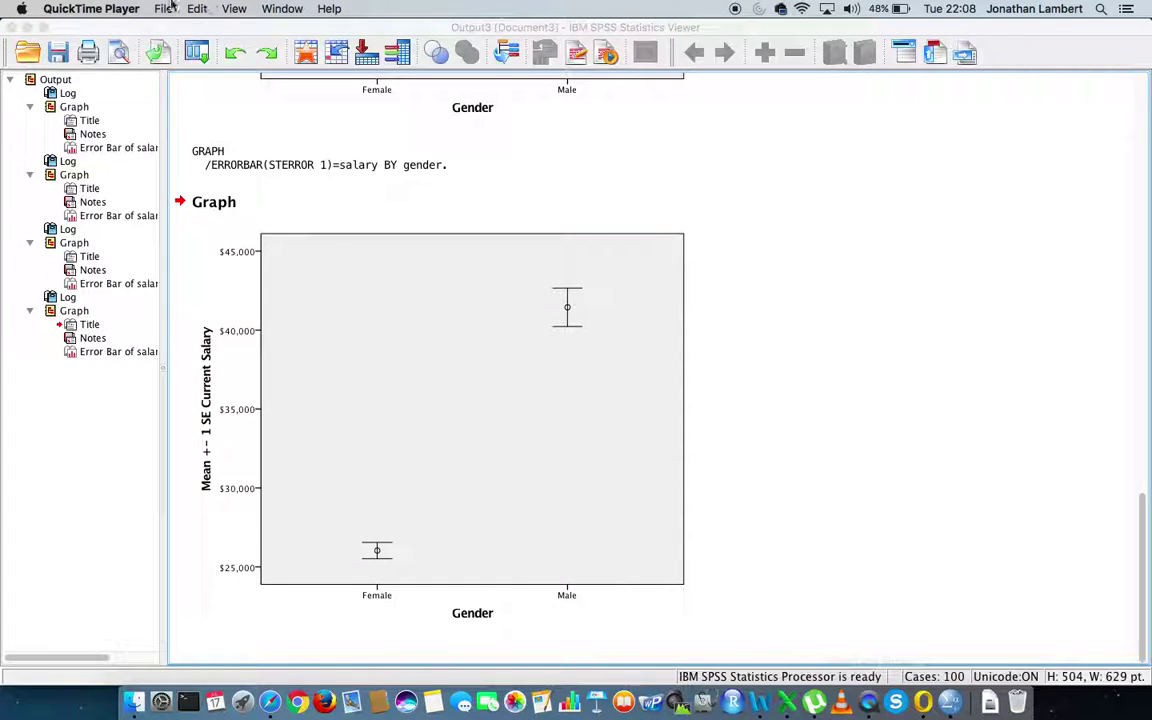